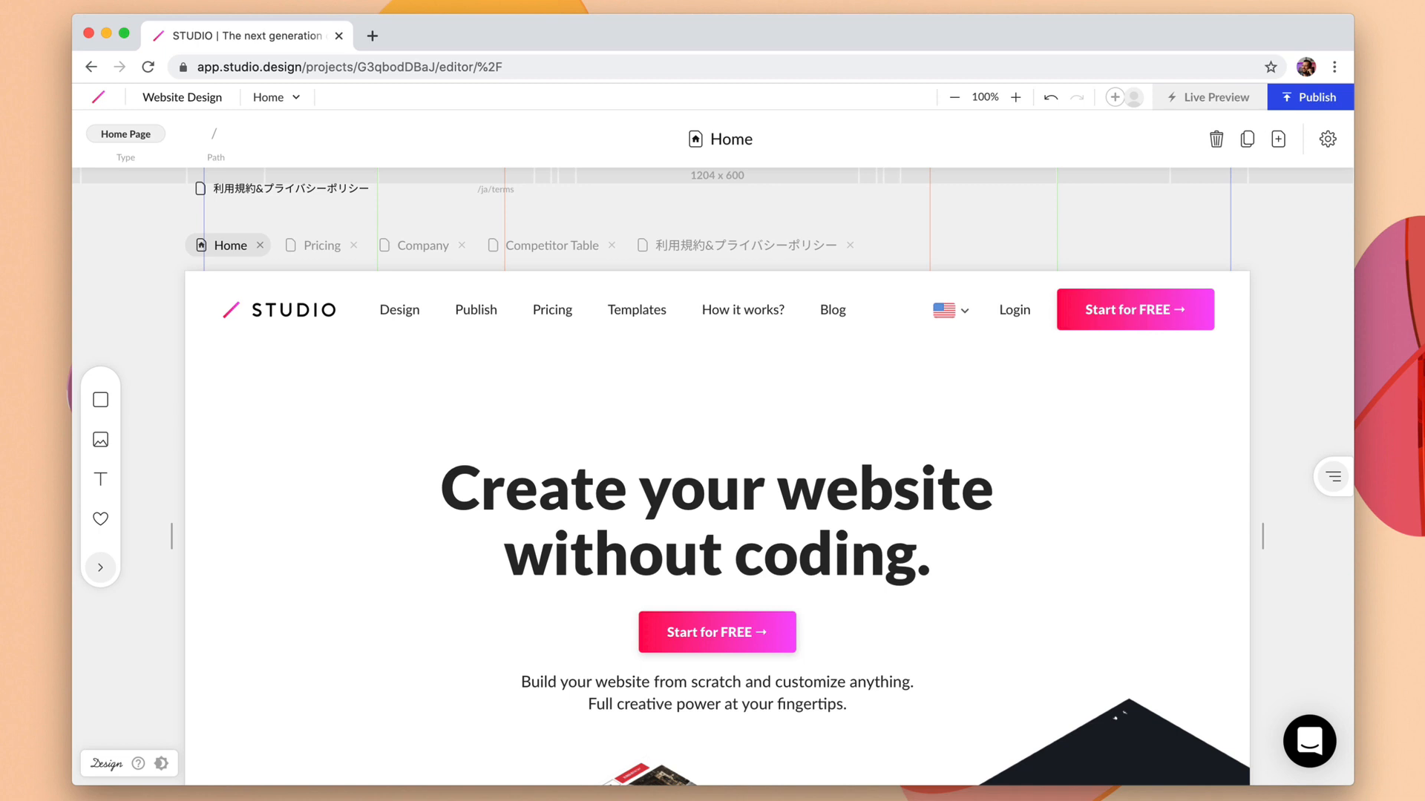
Drag the Design link to sit right after Publish in the header navigation.
{"action": "left_click", "coordinate": [321, 324]}
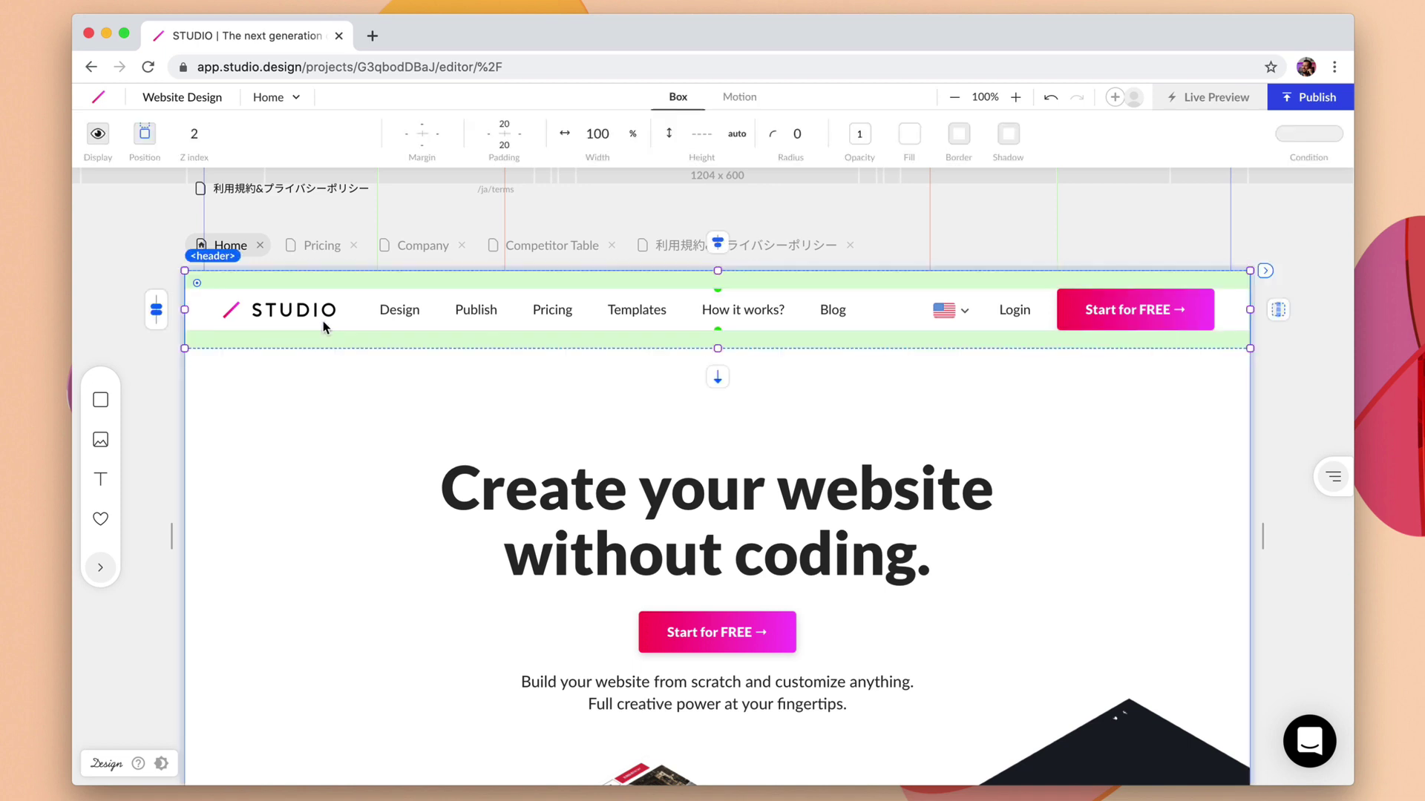
{"action": "left_click", "coordinate": [397, 310]}
{"action": "left_click", "coordinate": [397, 312]}
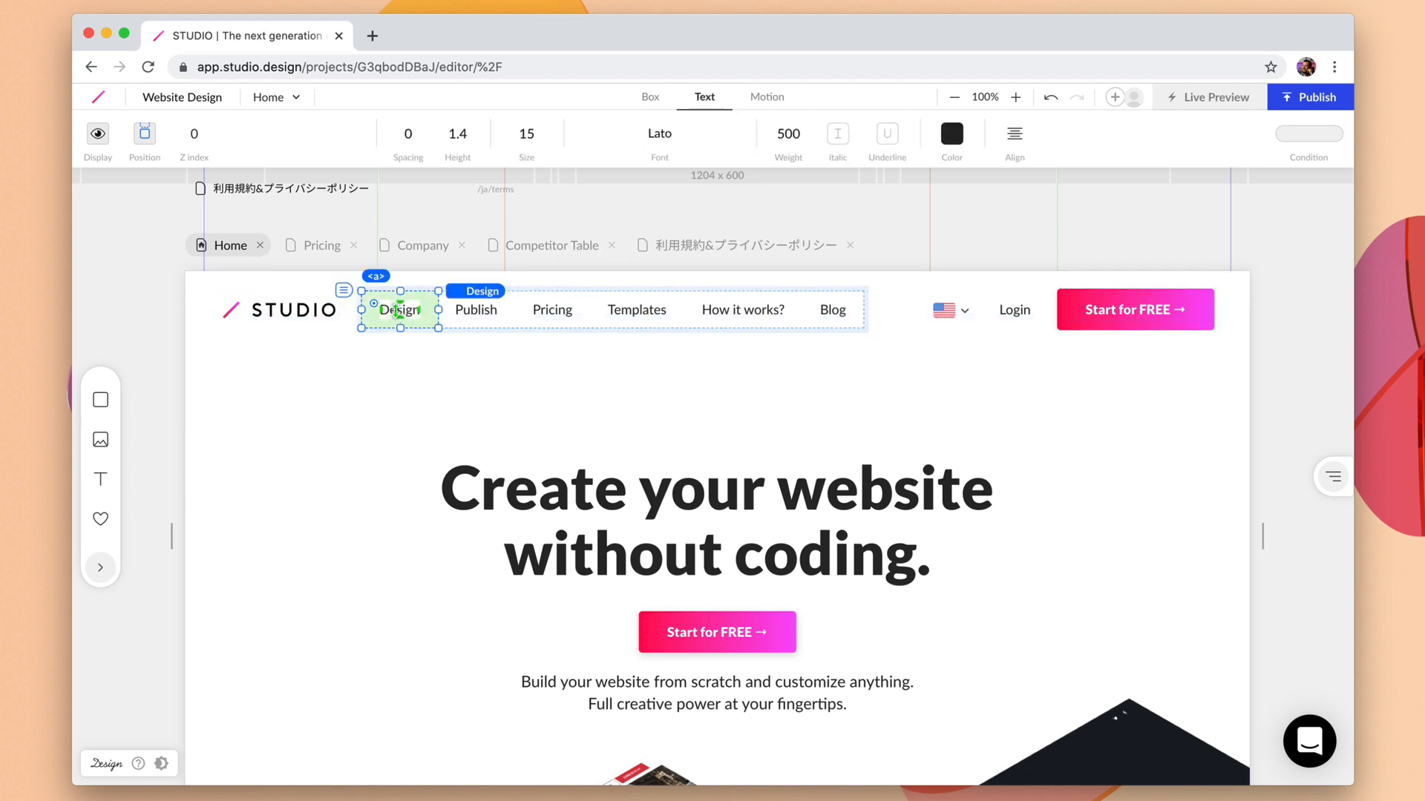
{"action": "left_click_drag", "start_coordinate": [393, 307], "coordinate": [507, 310]}
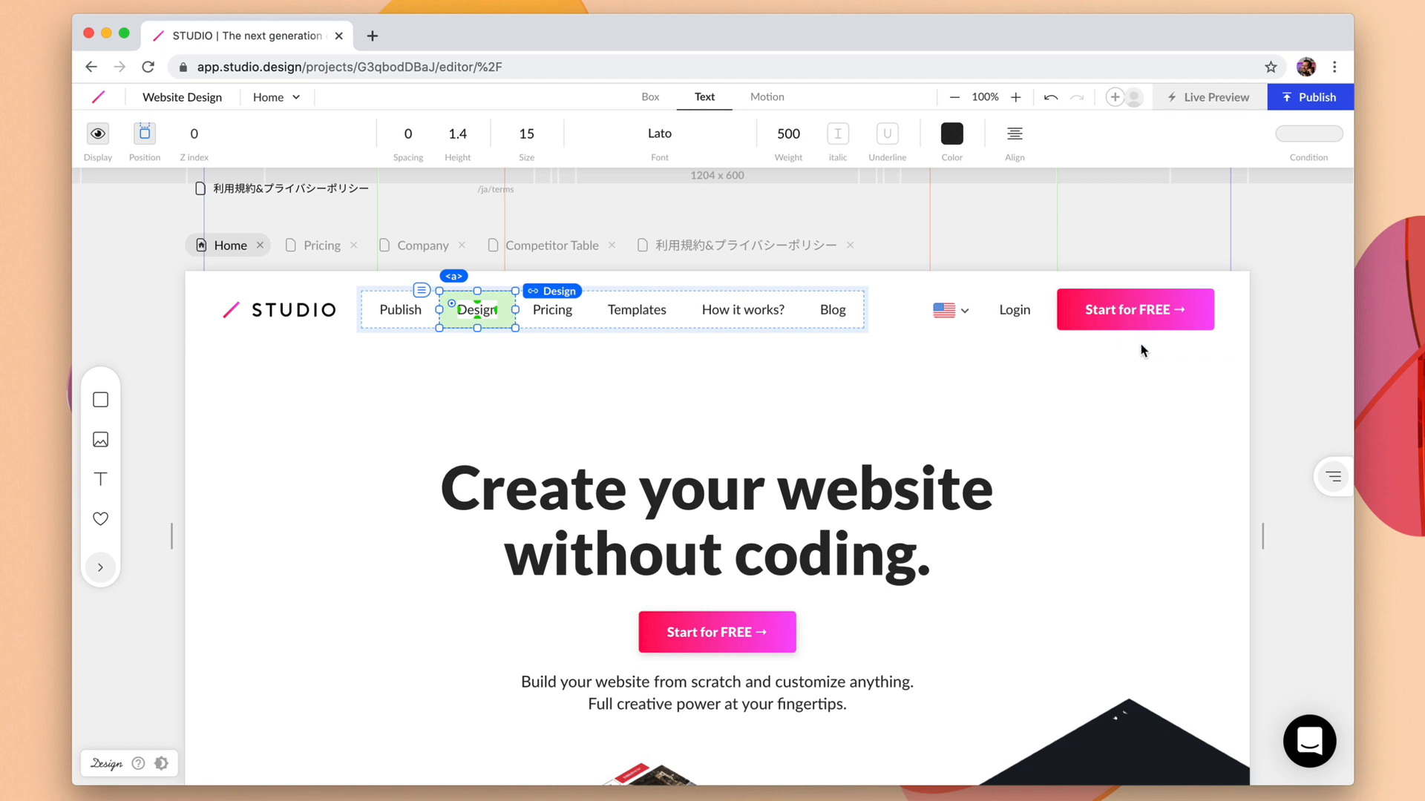
{"action": "left_click", "coordinate": [1244, 345]}
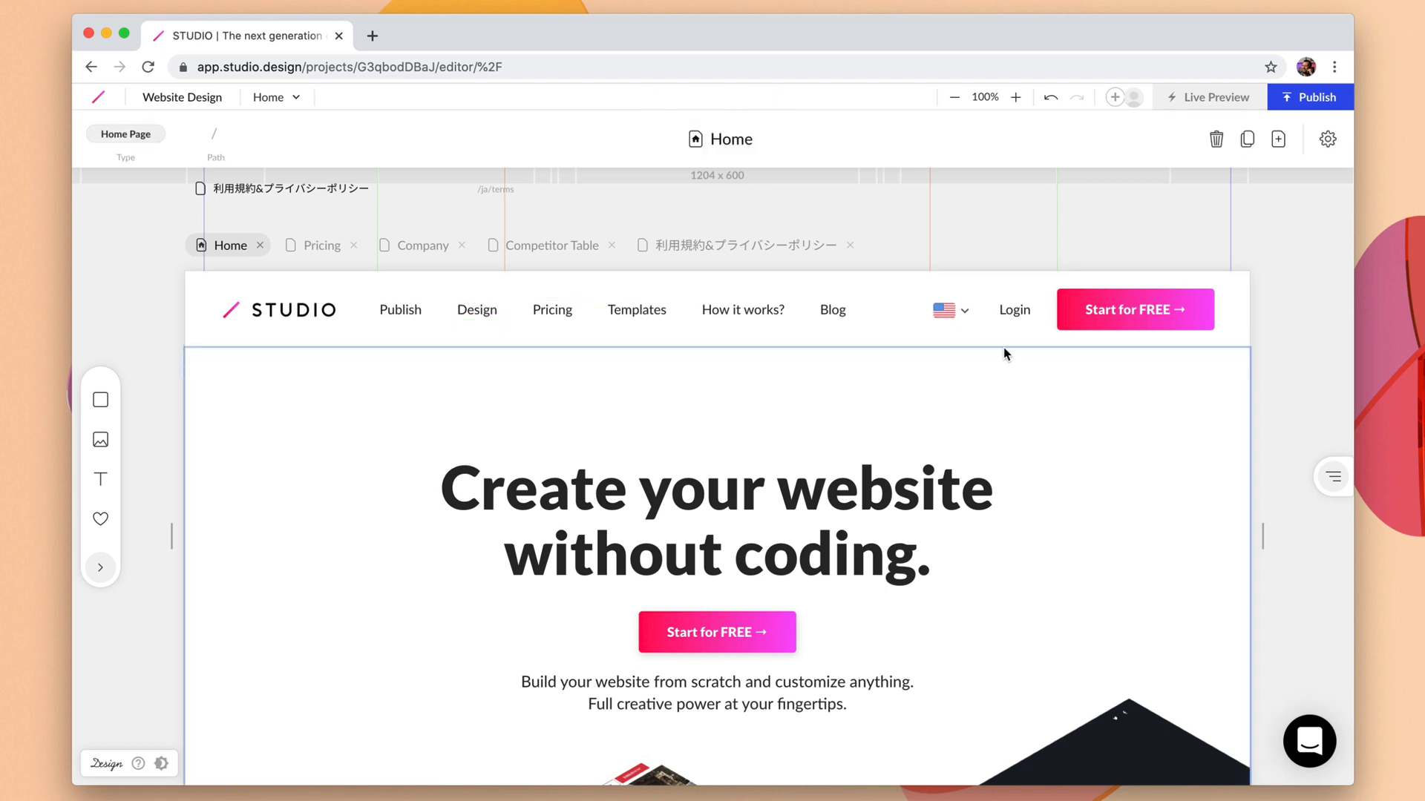
Create a symbol named 'Header' from the Home page's header section.
{"action": "left_click", "coordinate": [918, 339]}
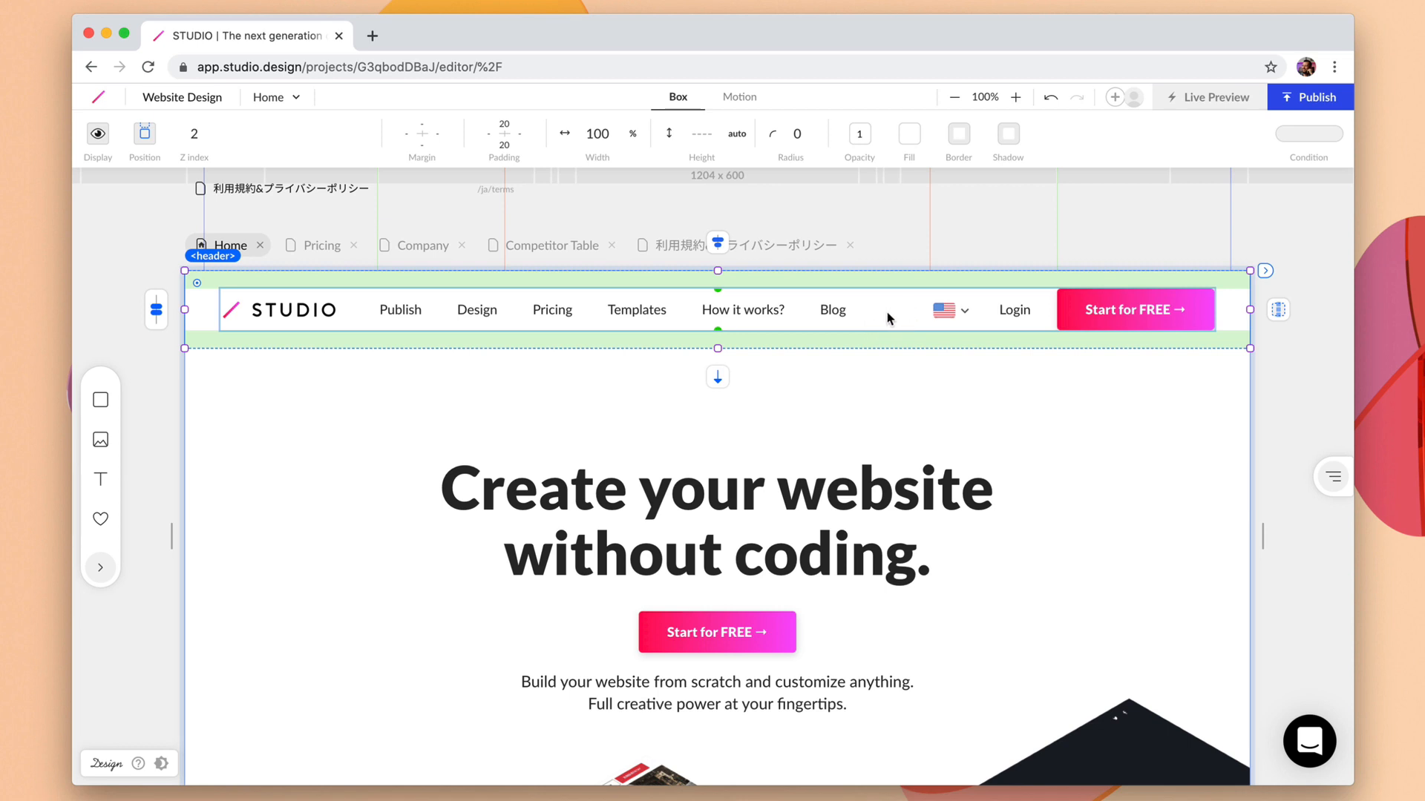
{"action": "right_click", "coordinate": [888, 318]}
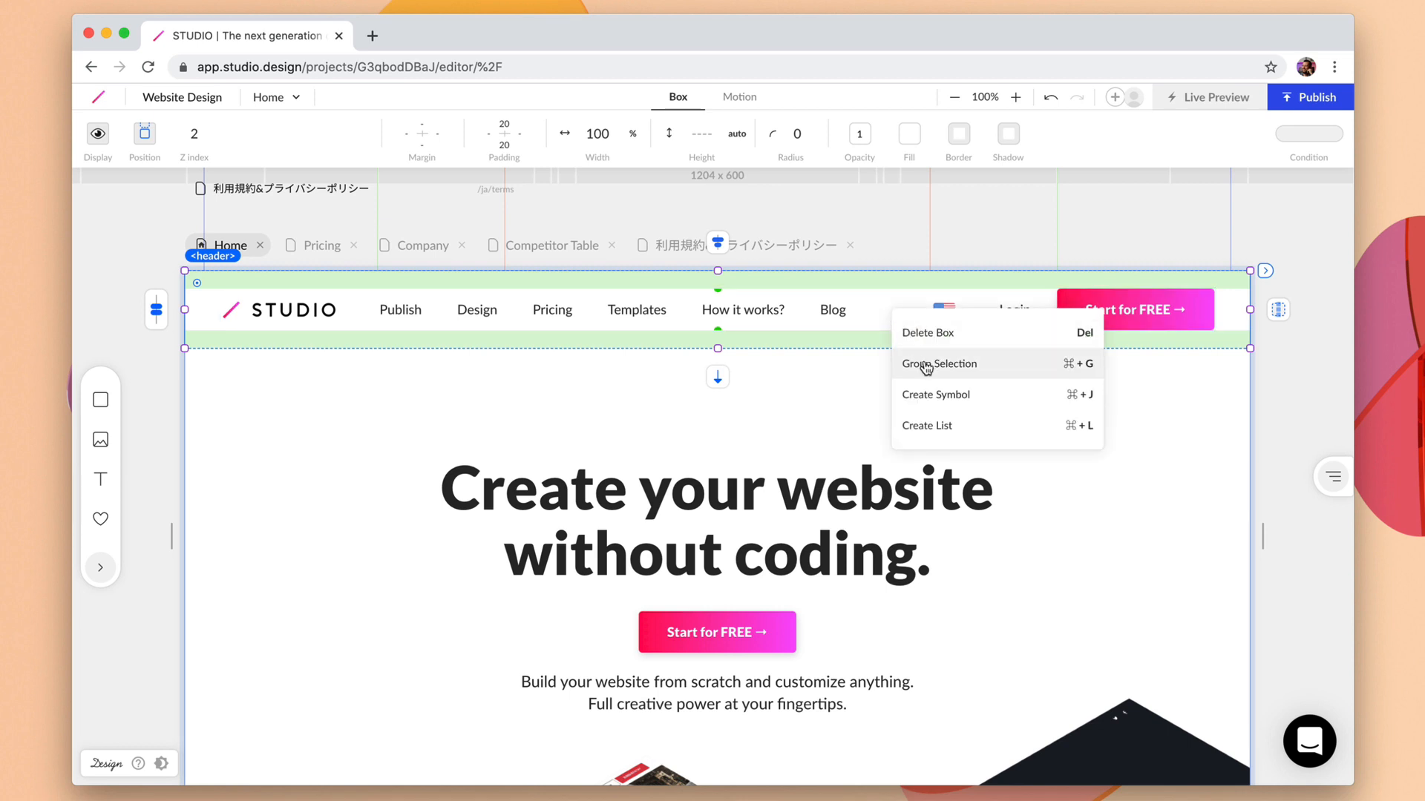
{"action": "left_click", "coordinate": [930, 396]}
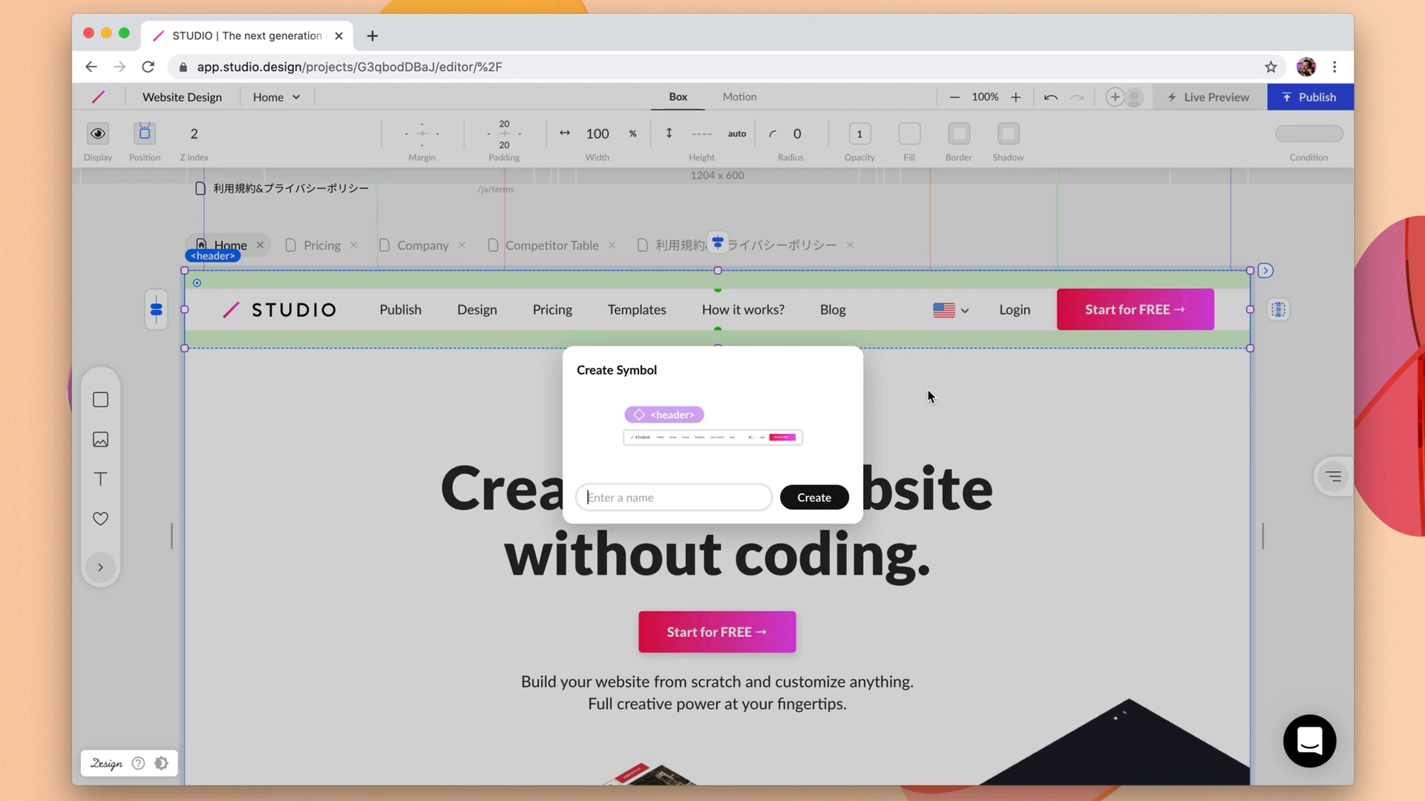
{"action": "type", "text": "Header"}
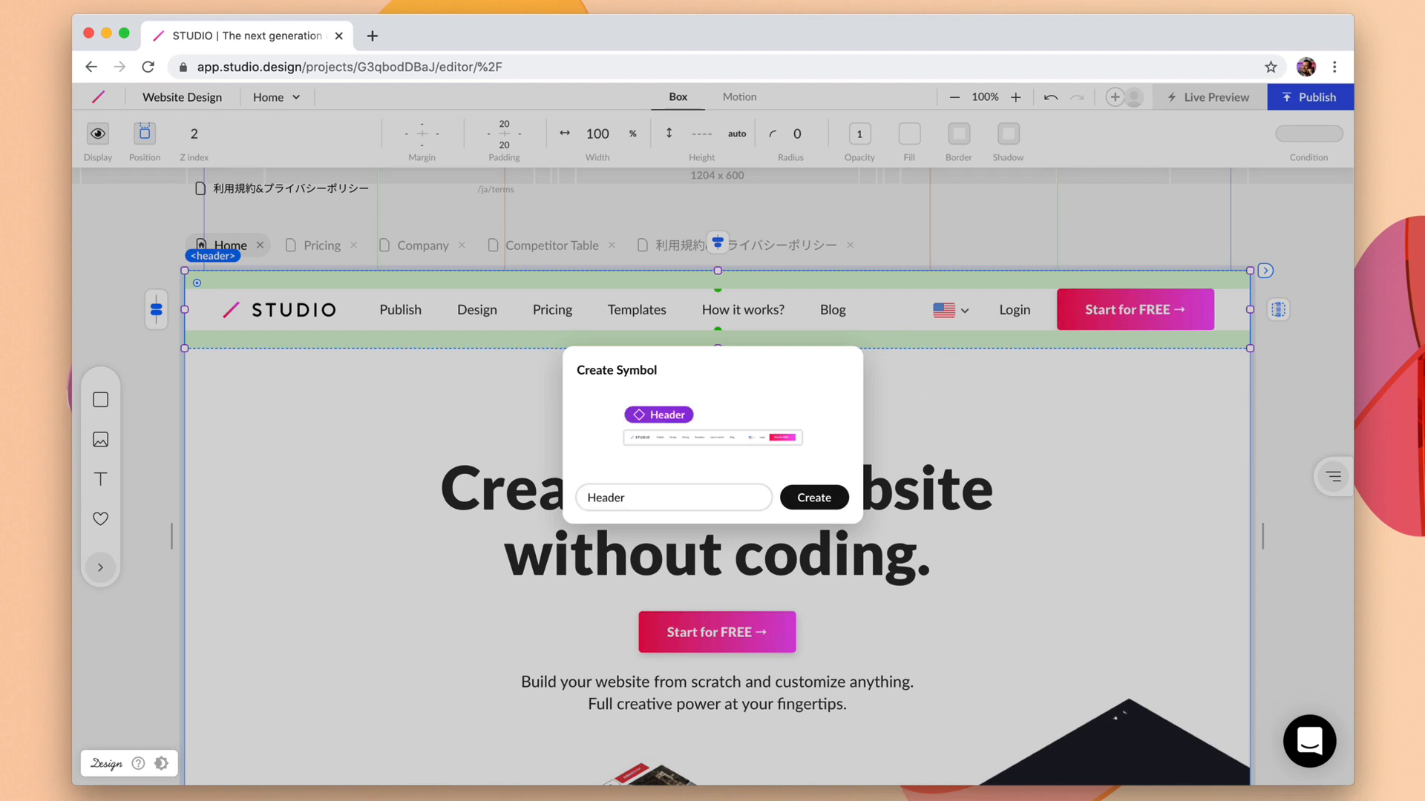
{"action": "left_click", "coordinate": [814, 498]}
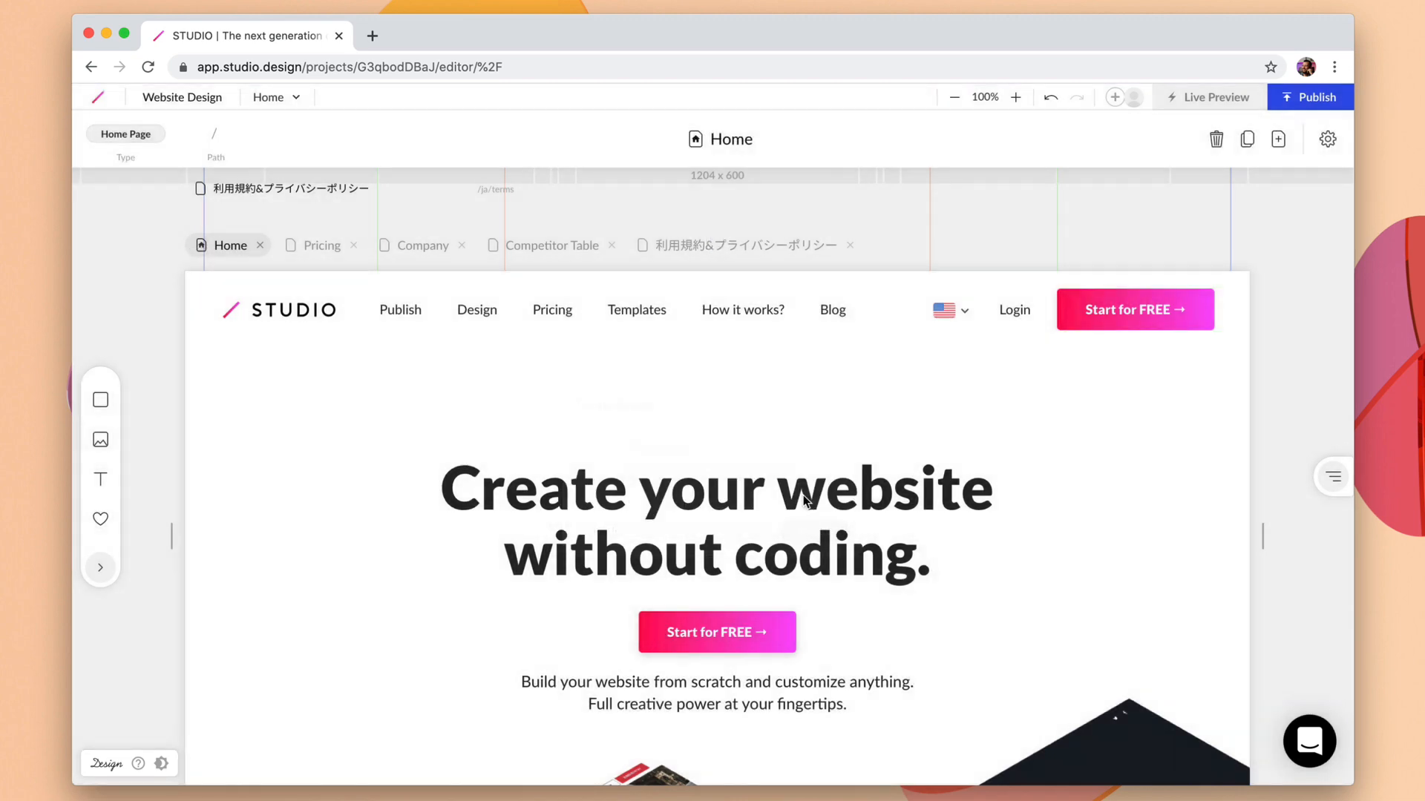
Add a regular Page and drop the Header symbol across its top.
{"action": "left_click", "coordinate": [1281, 142]}
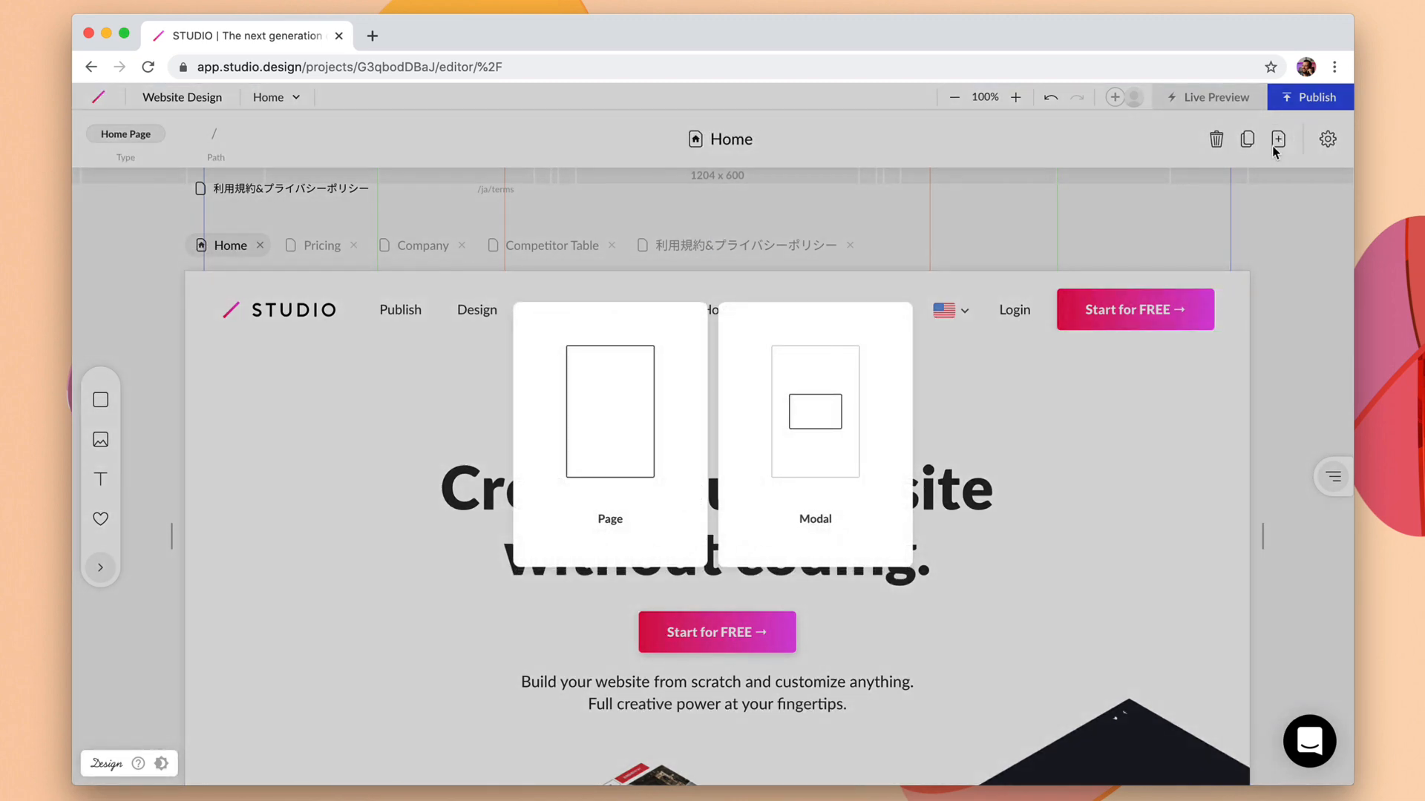
{"action": "left_click", "coordinate": [610, 414]}
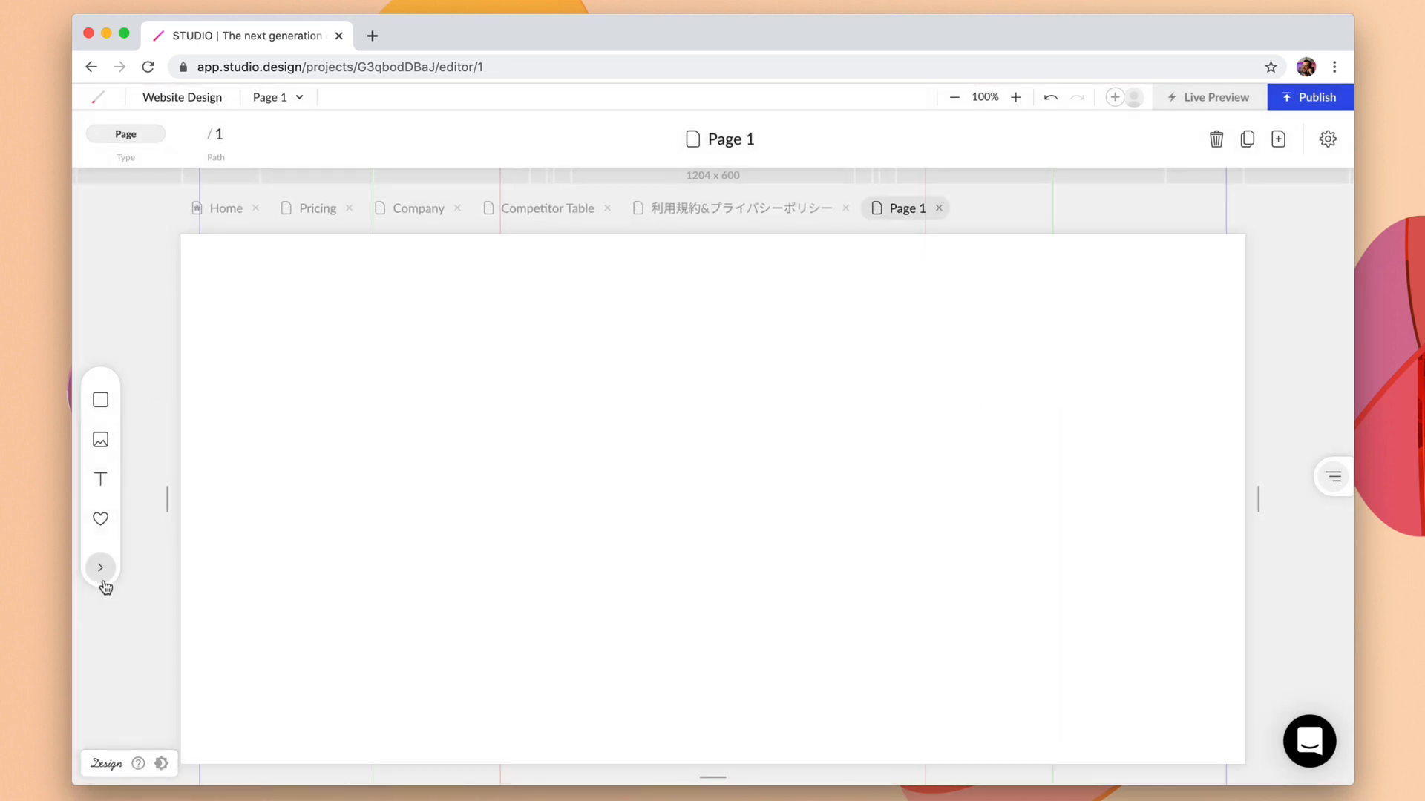
{"action": "left_click", "coordinate": [100, 569]}
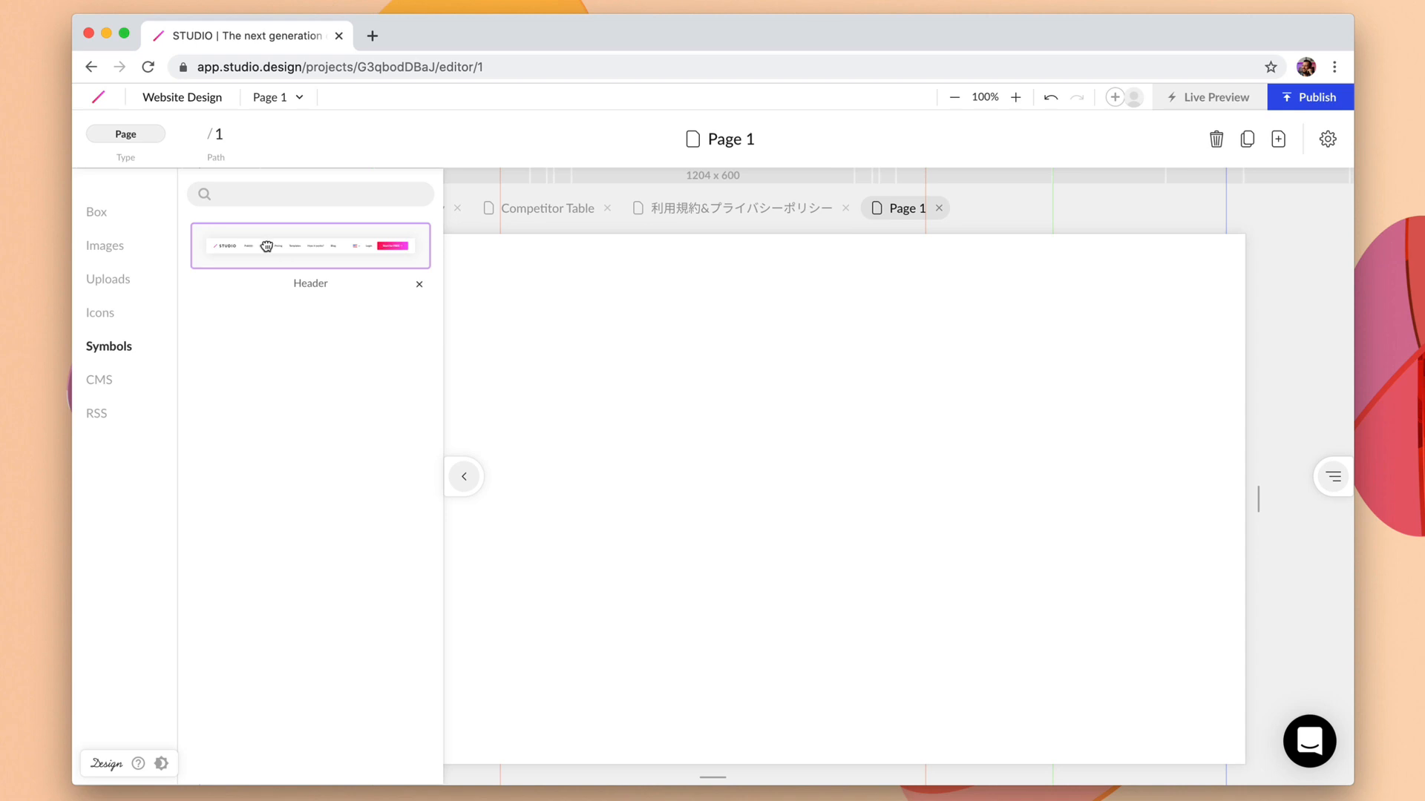
{"action": "left_click_drag", "start_coordinate": [267, 246], "coordinate": [209, 264]}
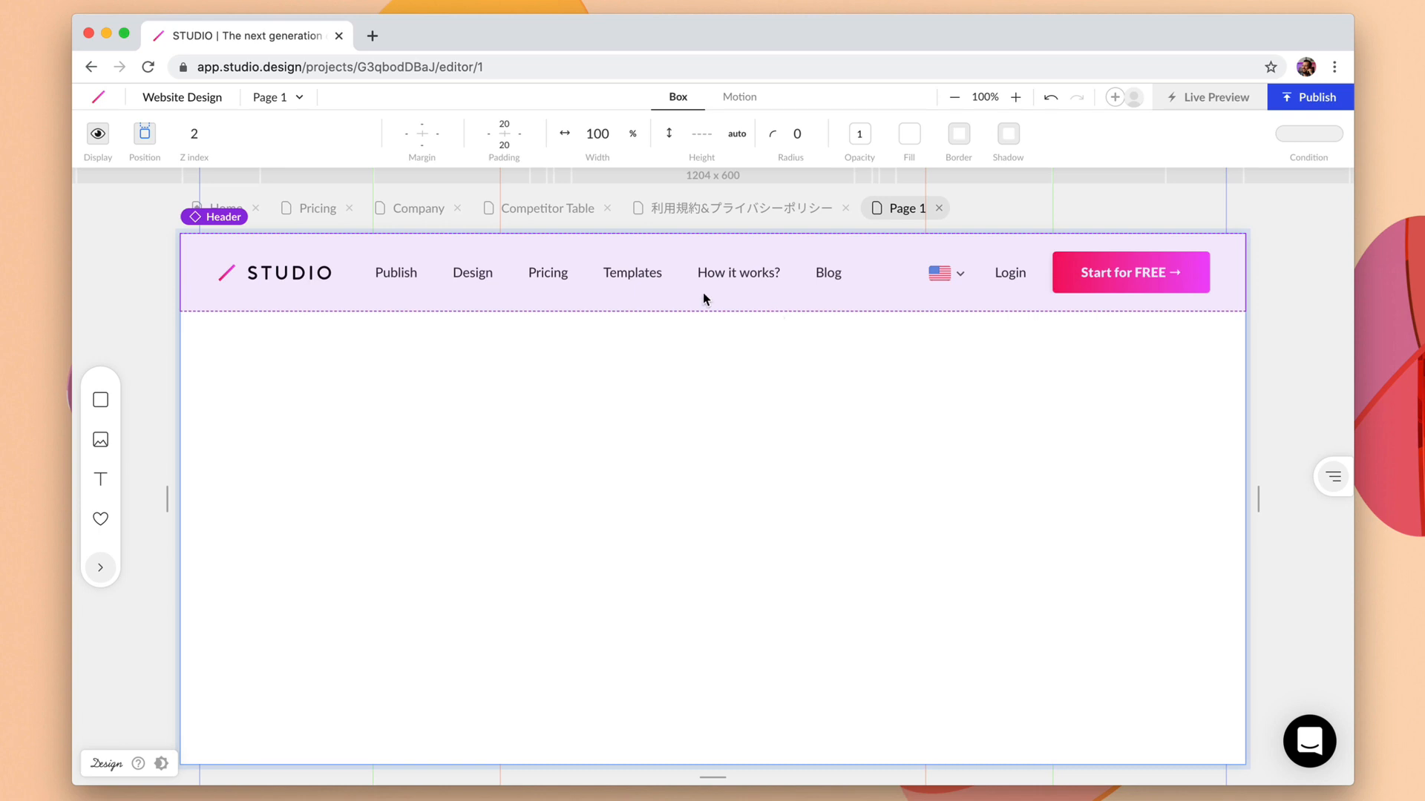
Widen the Start for FREE button leftward and relabel it 'GET STARTED'.
{"action": "left_click", "coordinate": [1068, 279]}
{"action": "left_click", "coordinate": [1069, 279]}
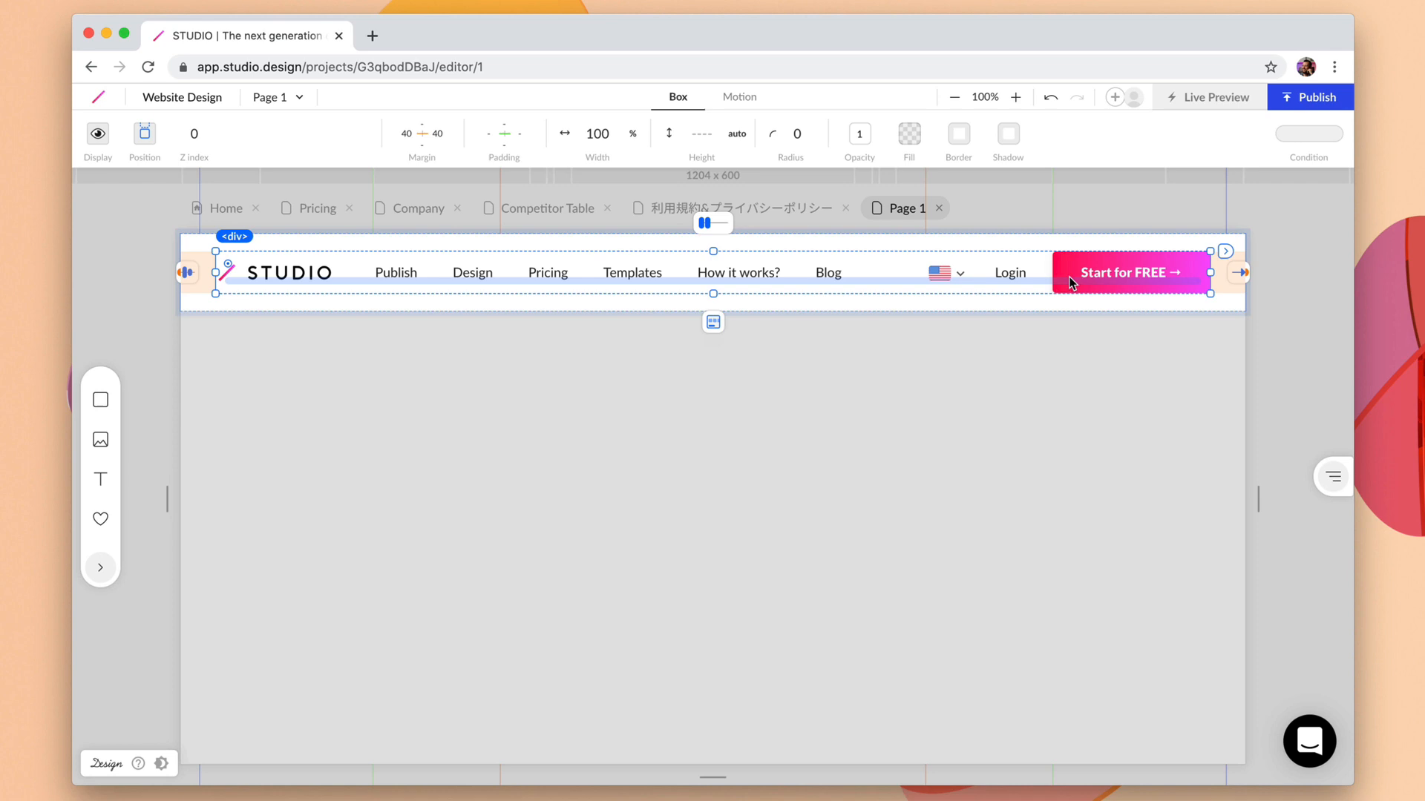
{"action": "left_click", "coordinate": [1068, 277]}
{"action": "mouse_move", "coordinate": [1052, 272]}
{"action": "left_mouse_down"}
{"action": "mouse_move", "coordinate": [945, 274]}
{"action": "mouse_move", "coordinate": [1003, 273]}
{"action": "left_mouse_up"}
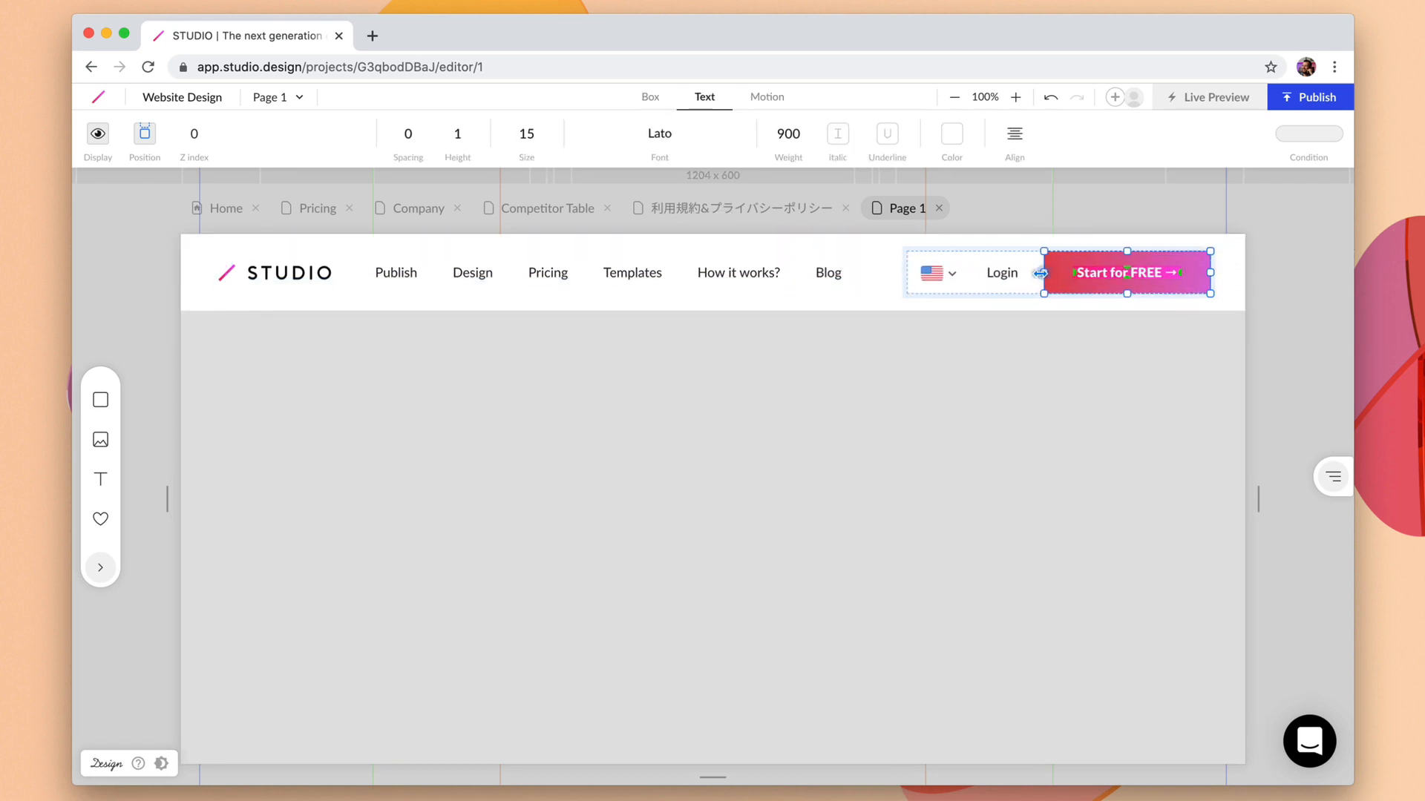
{"action": "double_click", "coordinate": [1070, 274]}
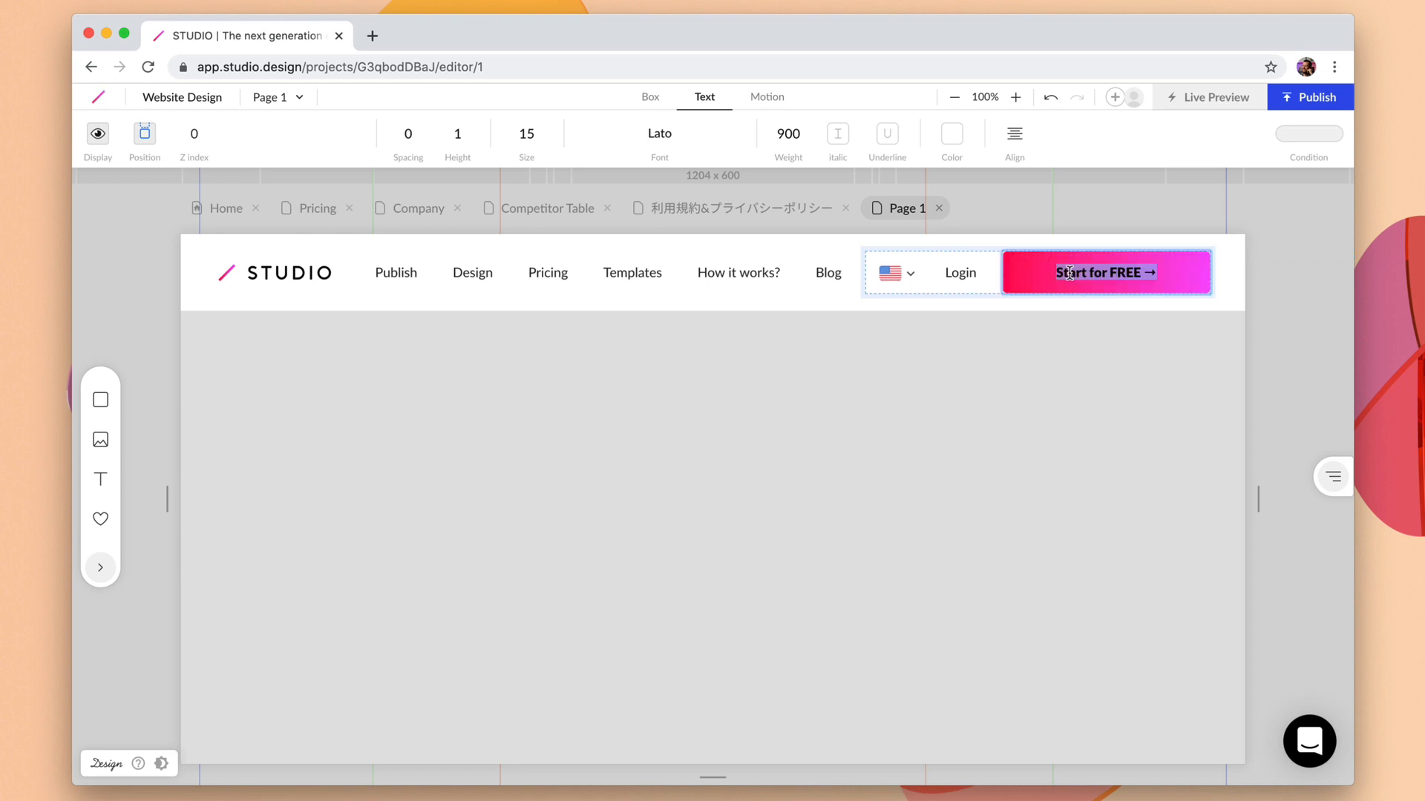
{"action": "type", "text": "GET"}
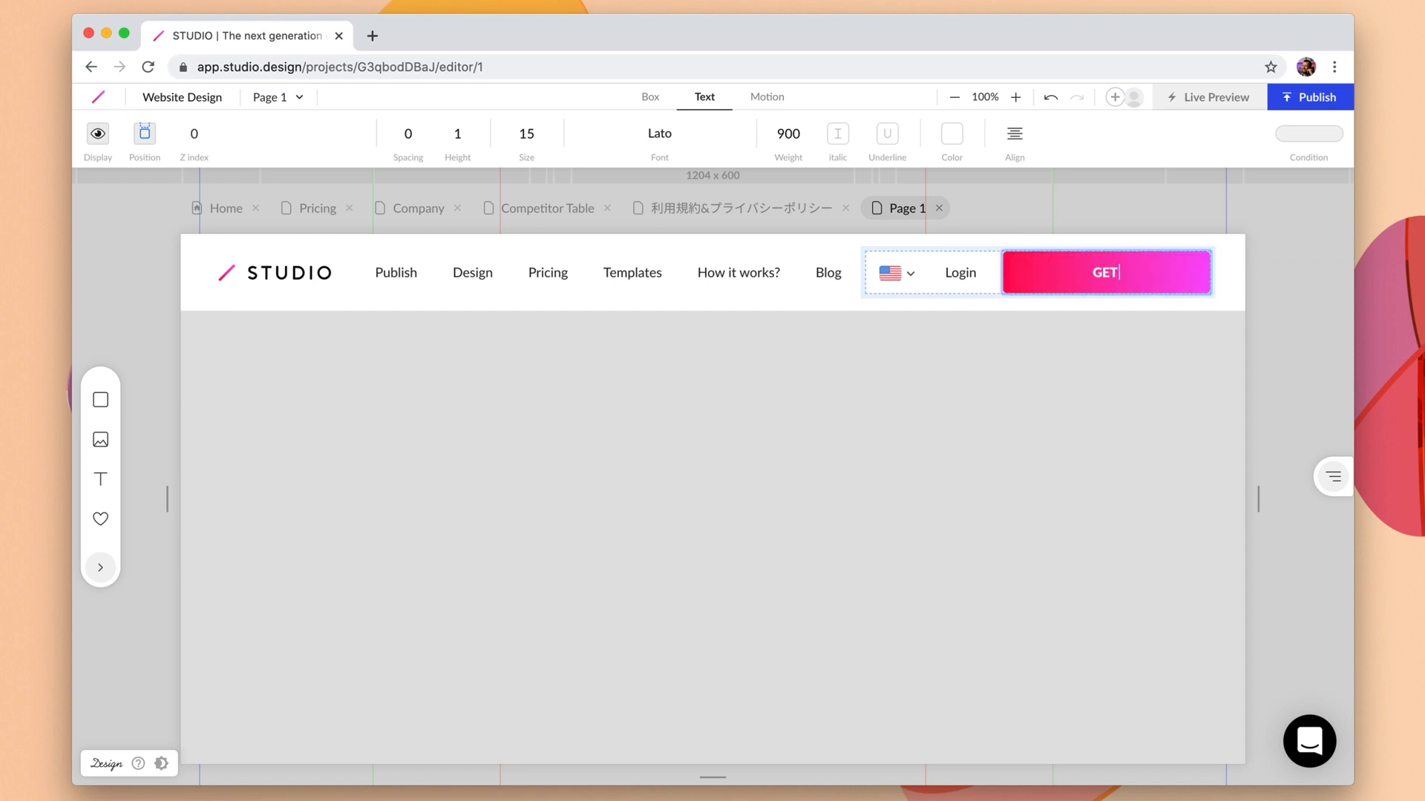
{"action": "type", "text": " STARTED"}
Move Design back to the first navigation slot and switch to the Home page.
{"action": "left_click", "coordinate": [474, 281]}
{"action": "left_click", "coordinate": [473, 281]}
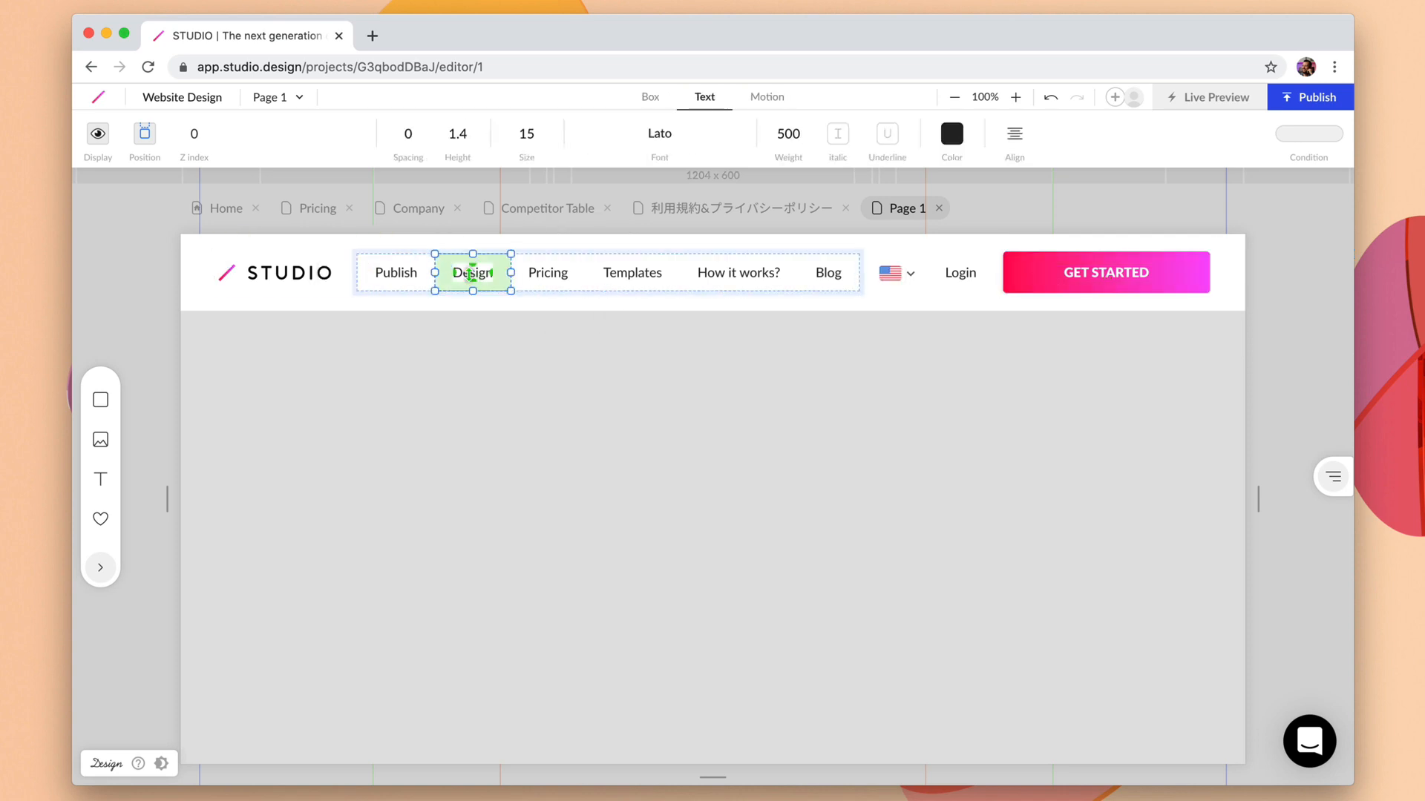
{"action": "left_click_drag", "start_coordinate": [454, 267], "coordinate": [376, 268]}
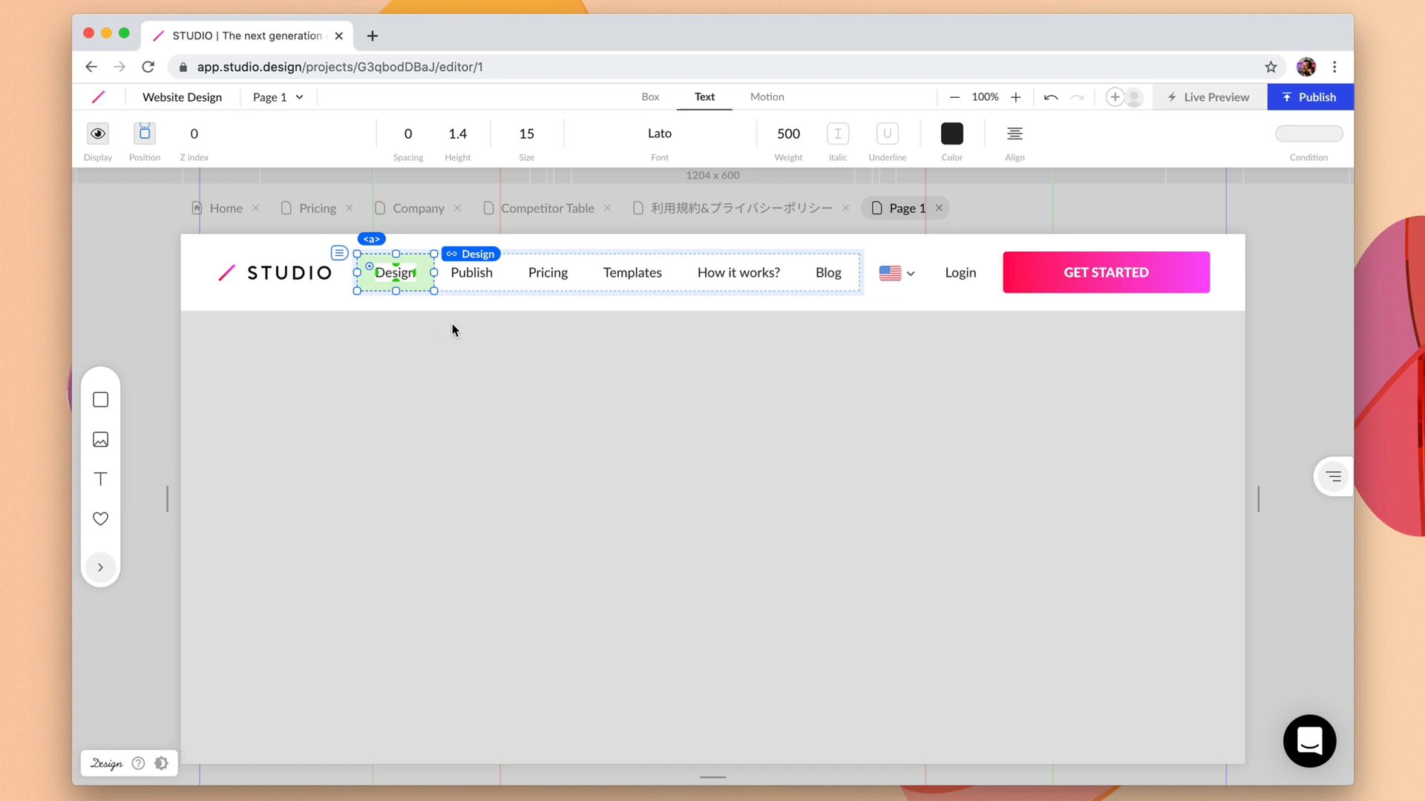
{"action": "left_click", "coordinate": [507, 370]}
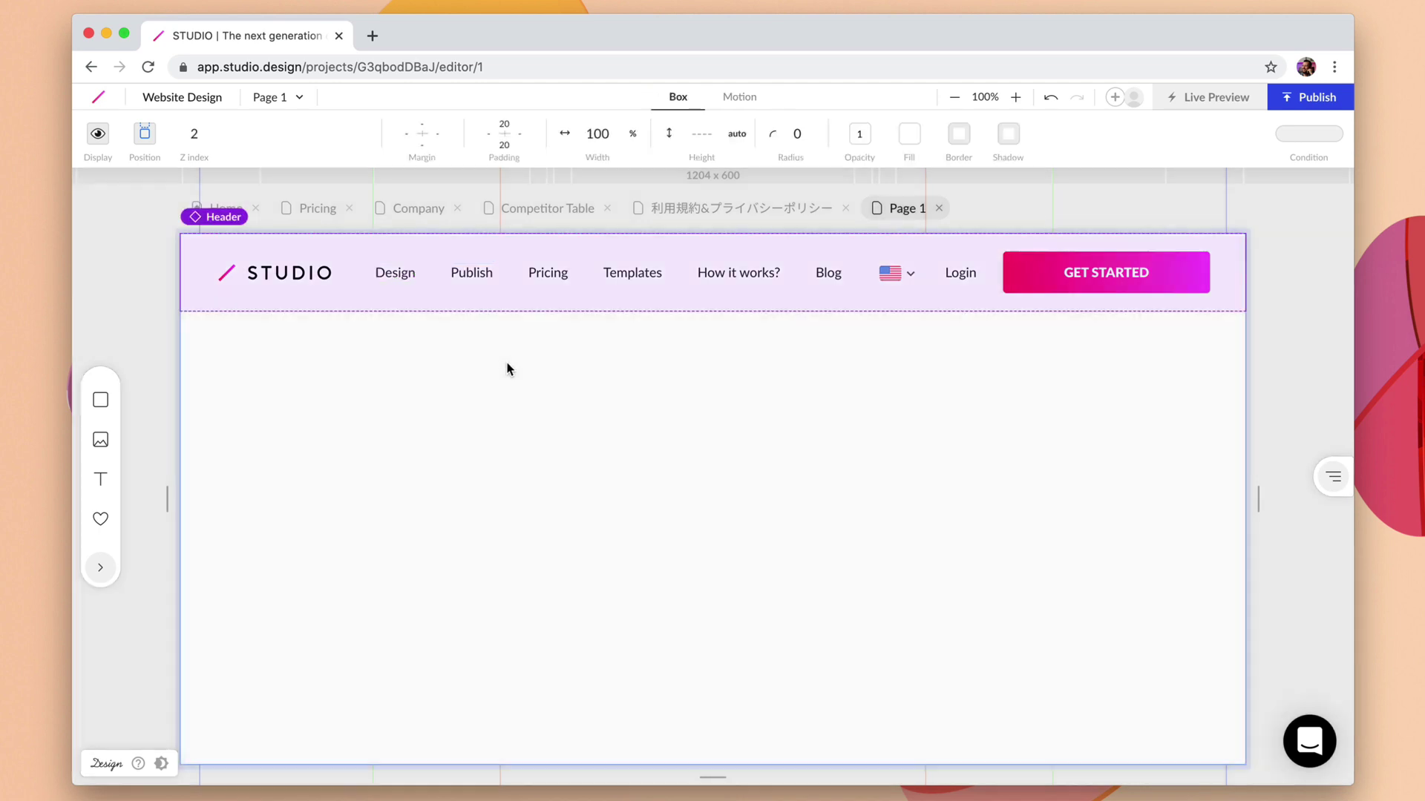
{"action": "left_click", "coordinate": [277, 97]}
{"action": "left_click", "coordinate": [303, 133]}
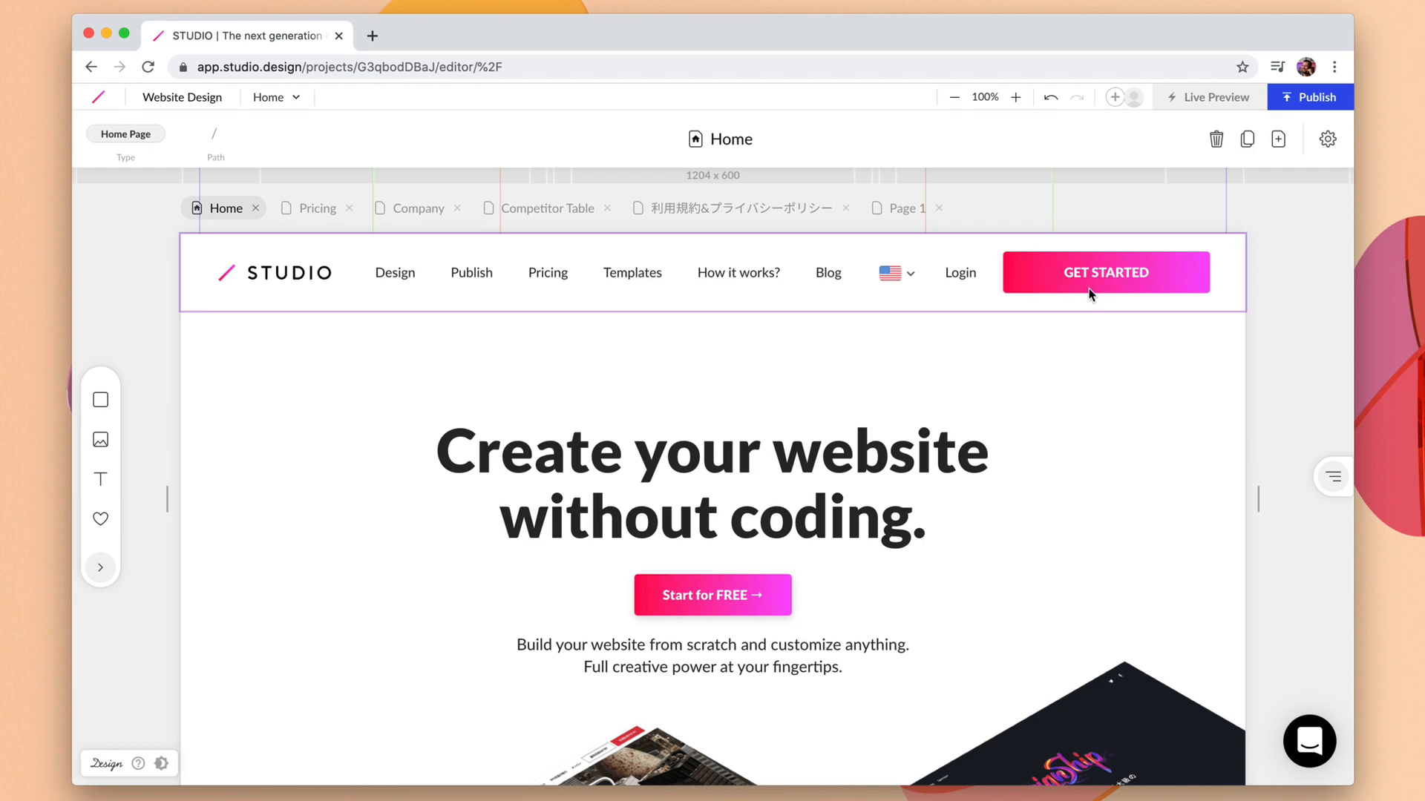
{"action": "scroll", "coordinate": [981, 407], "scroll_direction": "down", "scroll_amount": 10}
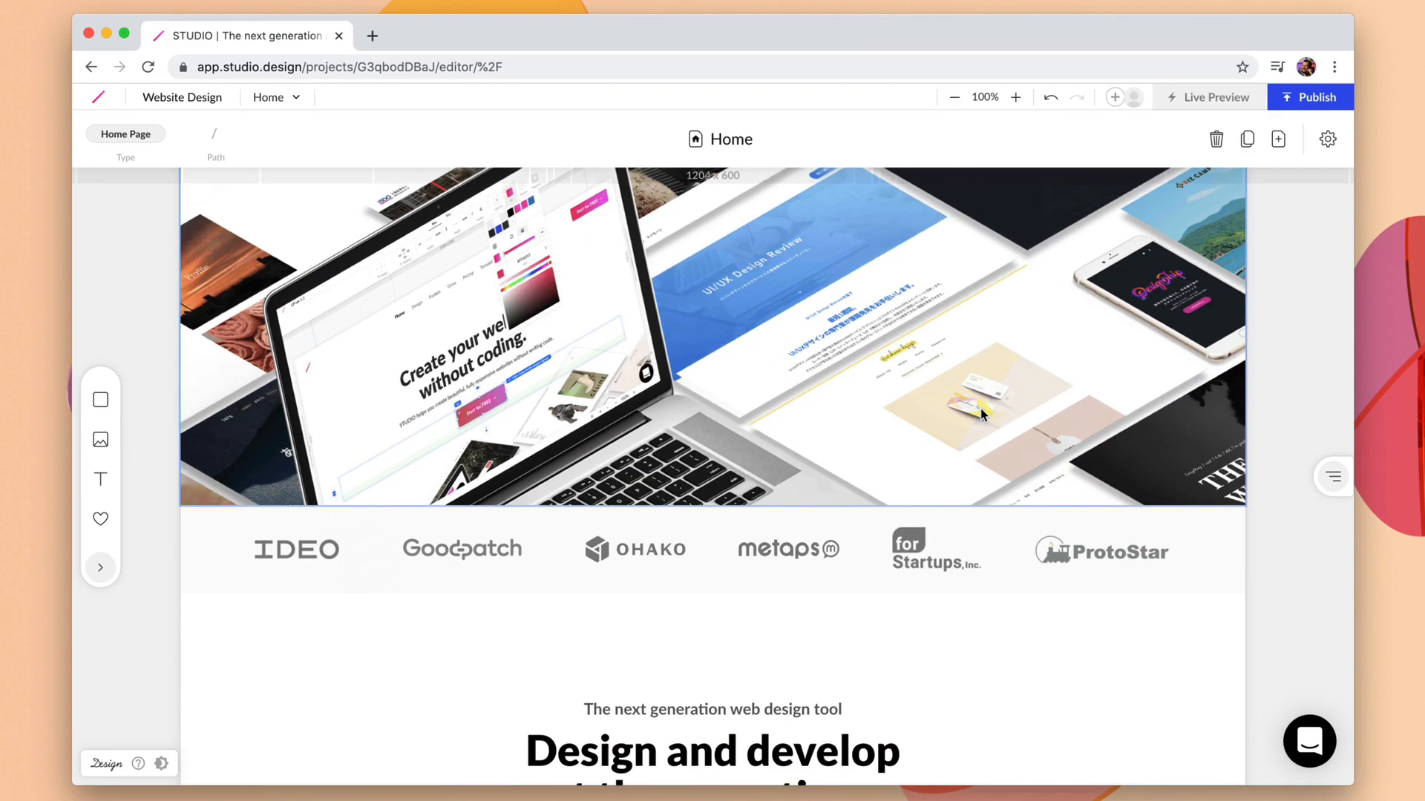
{"action": "scroll", "coordinate": [980, 407], "scroll_direction": "down", "scroll_amount": 10}
{"action": "scroll", "coordinate": [980, 407], "scroll_direction": "down", "scroll_amount": 8}
{"action": "scroll", "coordinate": [980, 406], "scroll_direction": "down", "scroll_amount": 10}
{"action": "scroll", "coordinate": [980, 407], "scroll_direction": "down", "scroll_amount": 8}
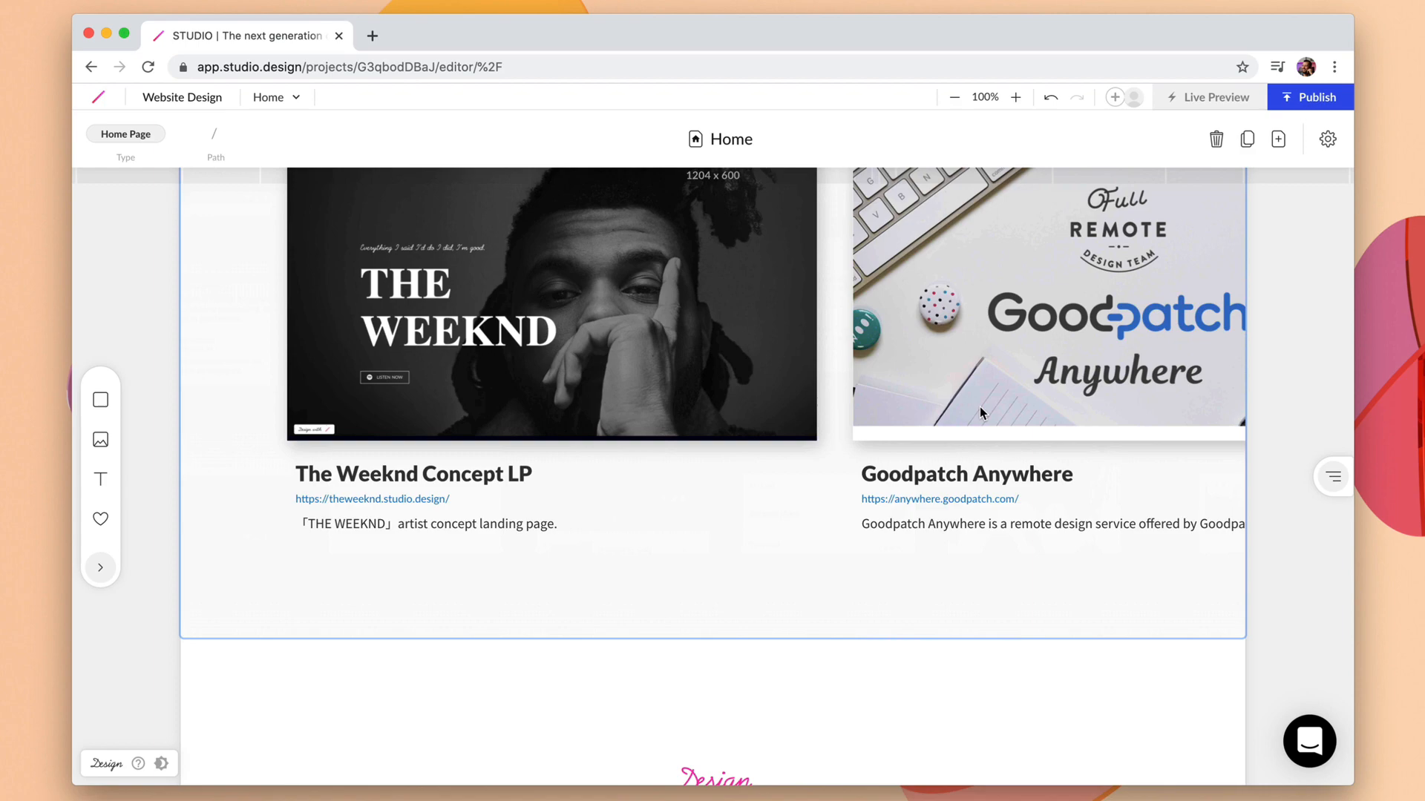
{"action": "scroll", "coordinate": [979, 407], "scroll_direction": "down", "scroll_amount": 8}
{"action": "scroll", "coordinate": [980, 406], "scroll_direction": "down", "scroll_amount": 8}
{"action": "scroll", "coordinate": [980, 407], "scroll_direction": "down", "scroll_amount": 10}
{"action": "scroll", "coordinate": [979, 407], "scroll_direction": "down", "scroll_amount": 8}
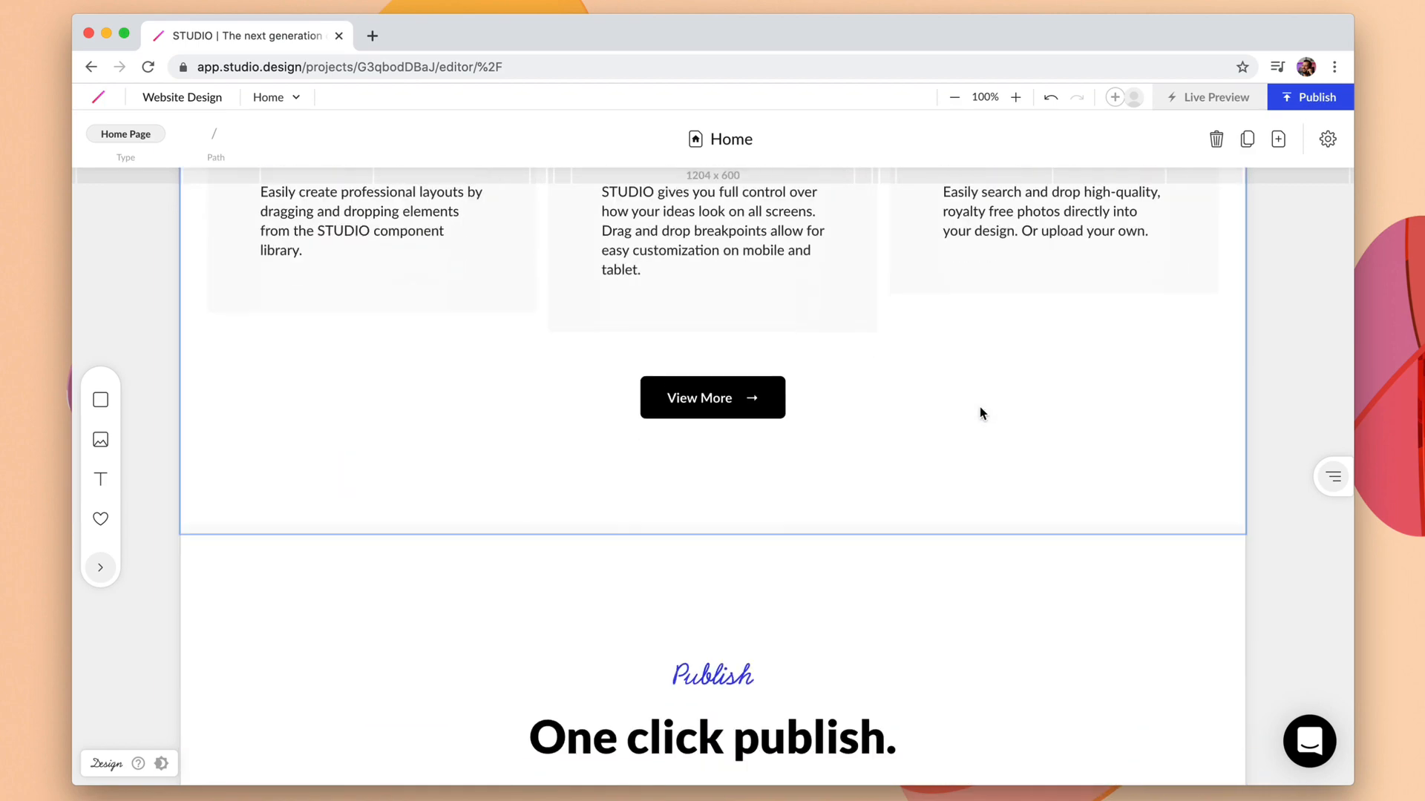
{"action": "scroll", "coordinate": [980, 406], "scroll_direction": "down", "scroll_amount": 8}
{"action": "scroll", "coordinate": [980, 406], "scroll_direction": "down", "scroll_amount": 10}
{"action": "scroll", "coordinate": [979, 412], "scroll_direction": "down", "scroll_amount": 10}
{"action": "scroll", "coordinate": [979, 412], "scroll_direction": "down", "scroll_amount": 8}
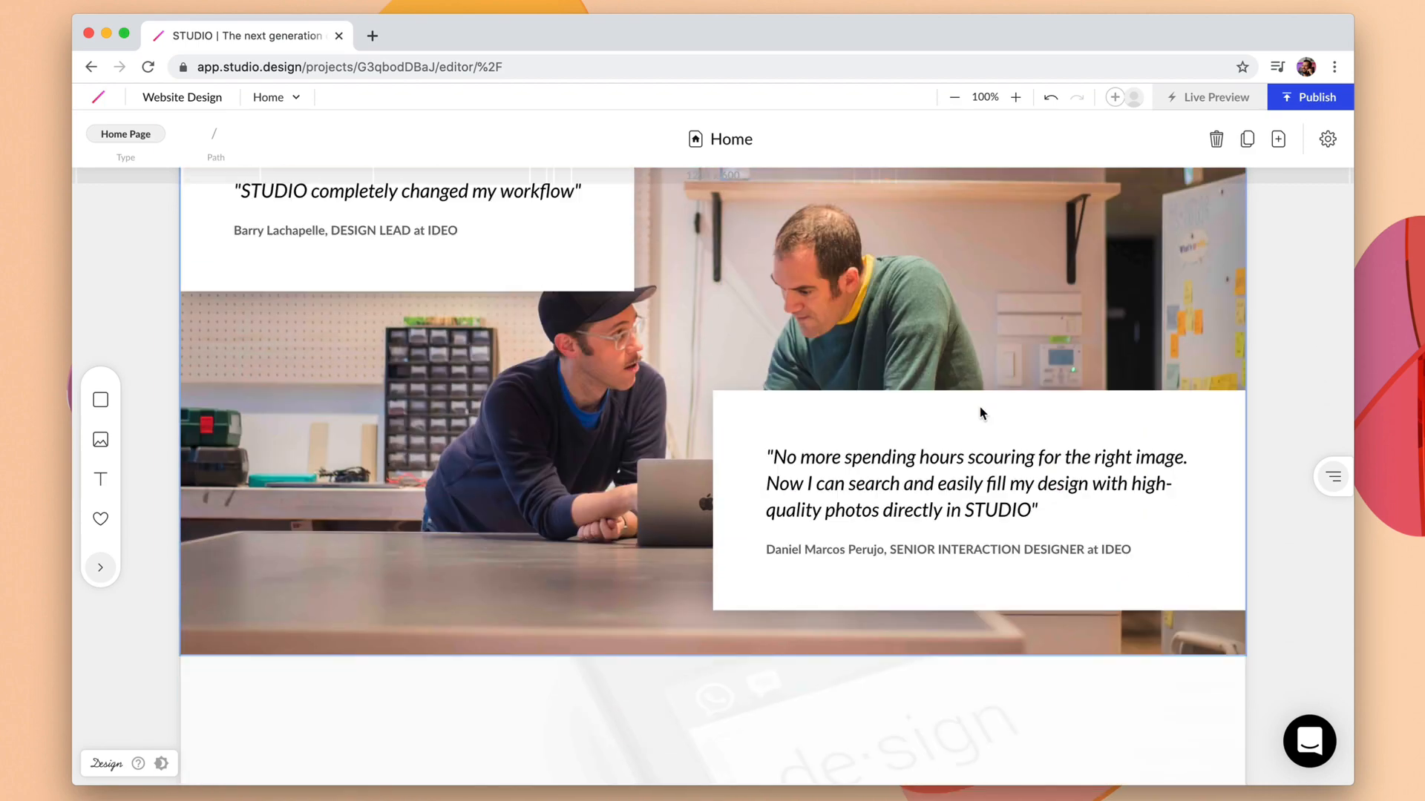
{"action": "scroll", "coordinate": [980, 412], "scroll_direction": "down", "scroll_amount": 8}
{"action": "scroll", "coordinate": [979, 412], "scroll_direction": "down", "scroll_amount": 10}
{"action": "scroll", "coordinate": [980, 411], "scroll_direction": "up", "scroll_amount": 3}
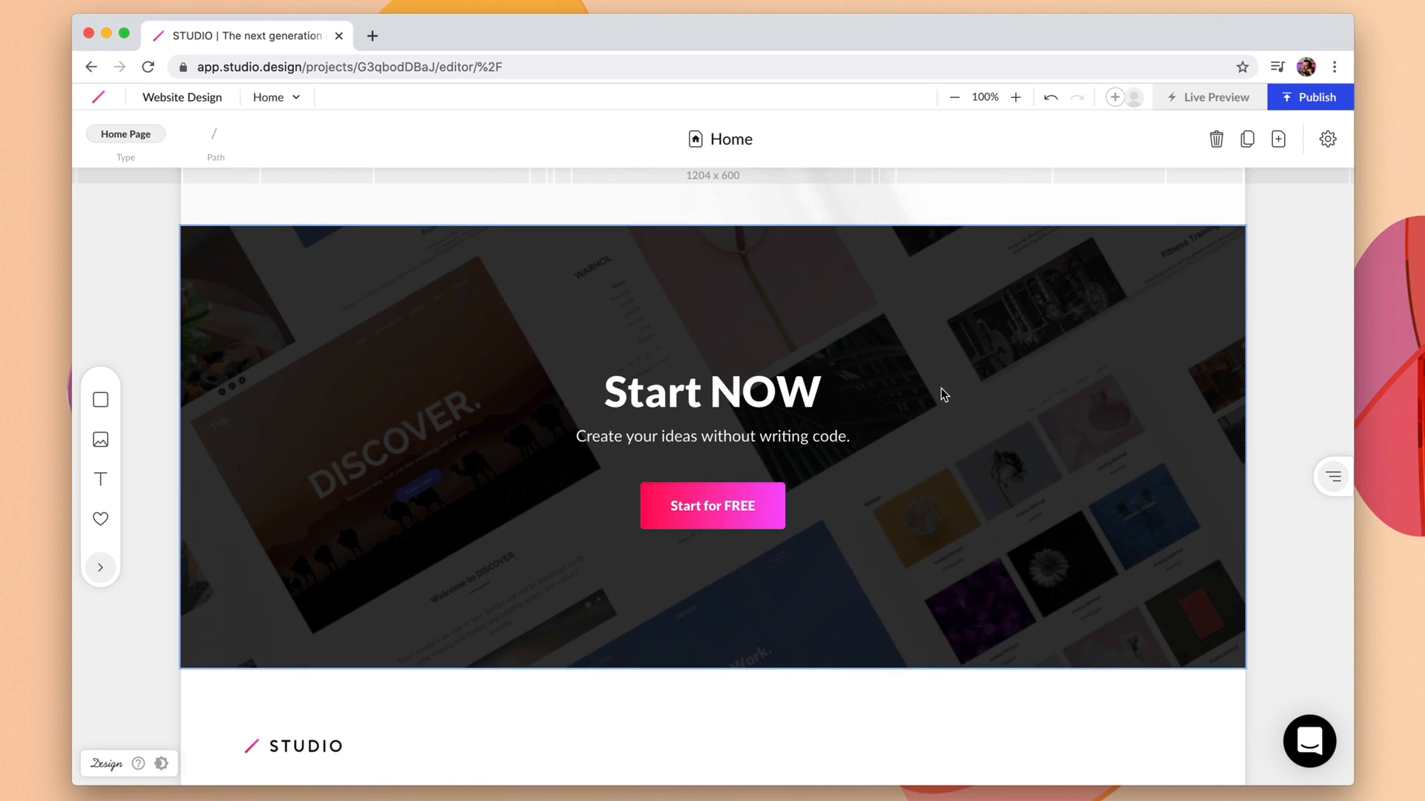
Create a symbol named 'START NOW' from the Start NOW section.
{"action": "left_click", "coordinate": [865, 356]}
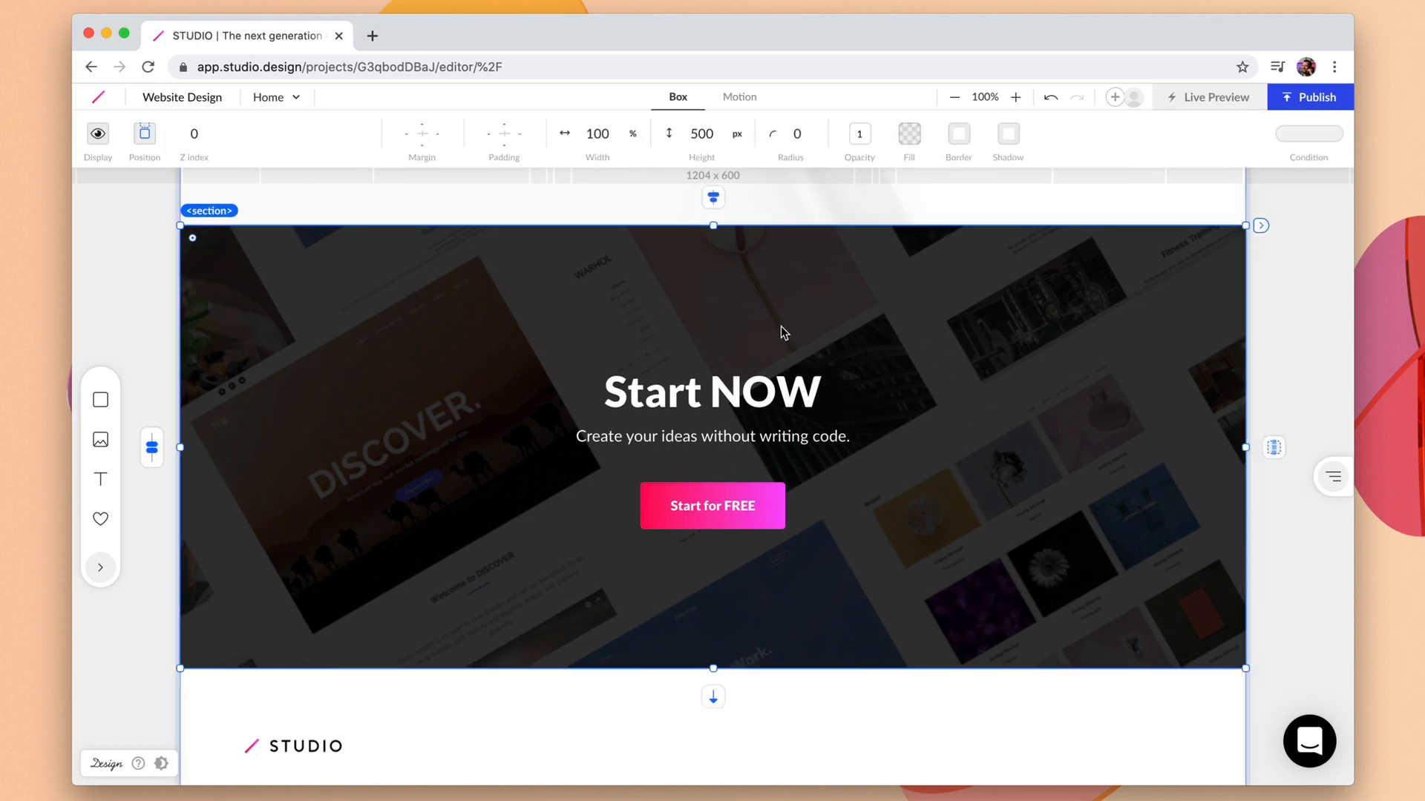
{"action": "right_click", "coordinate": [780, 325]}
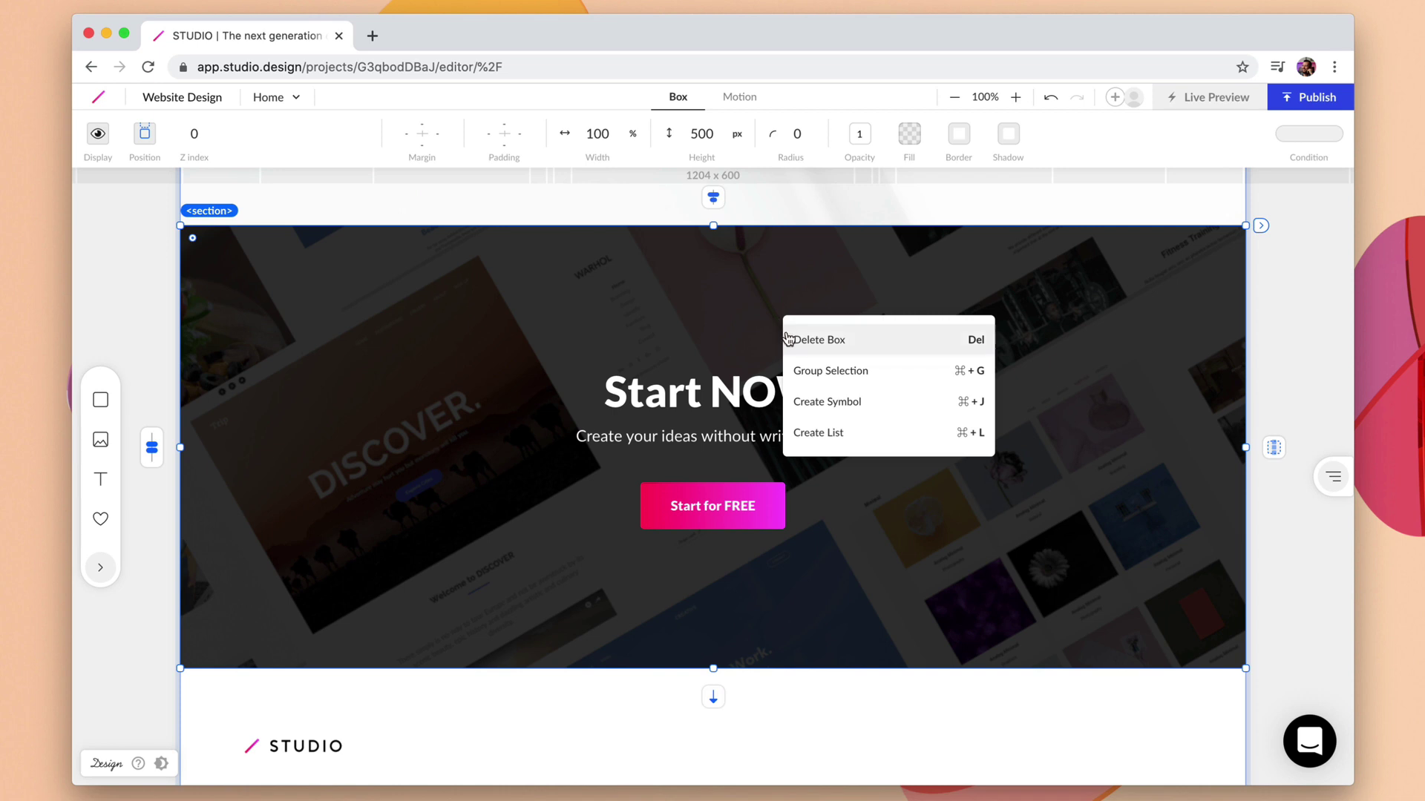
{"action": "left_click", "coordinate": [817, 403]}
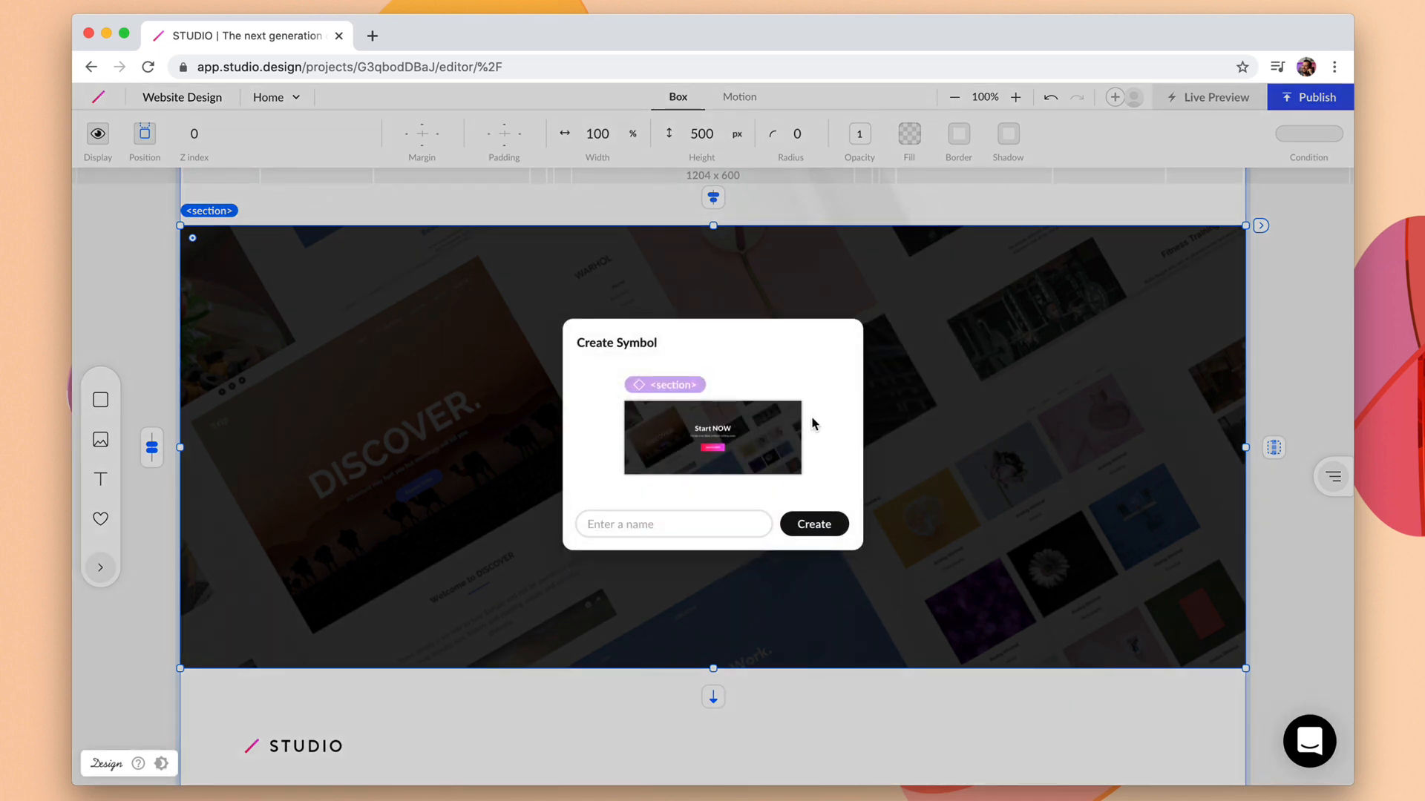
{"action": "type", "text": "START NOW"}
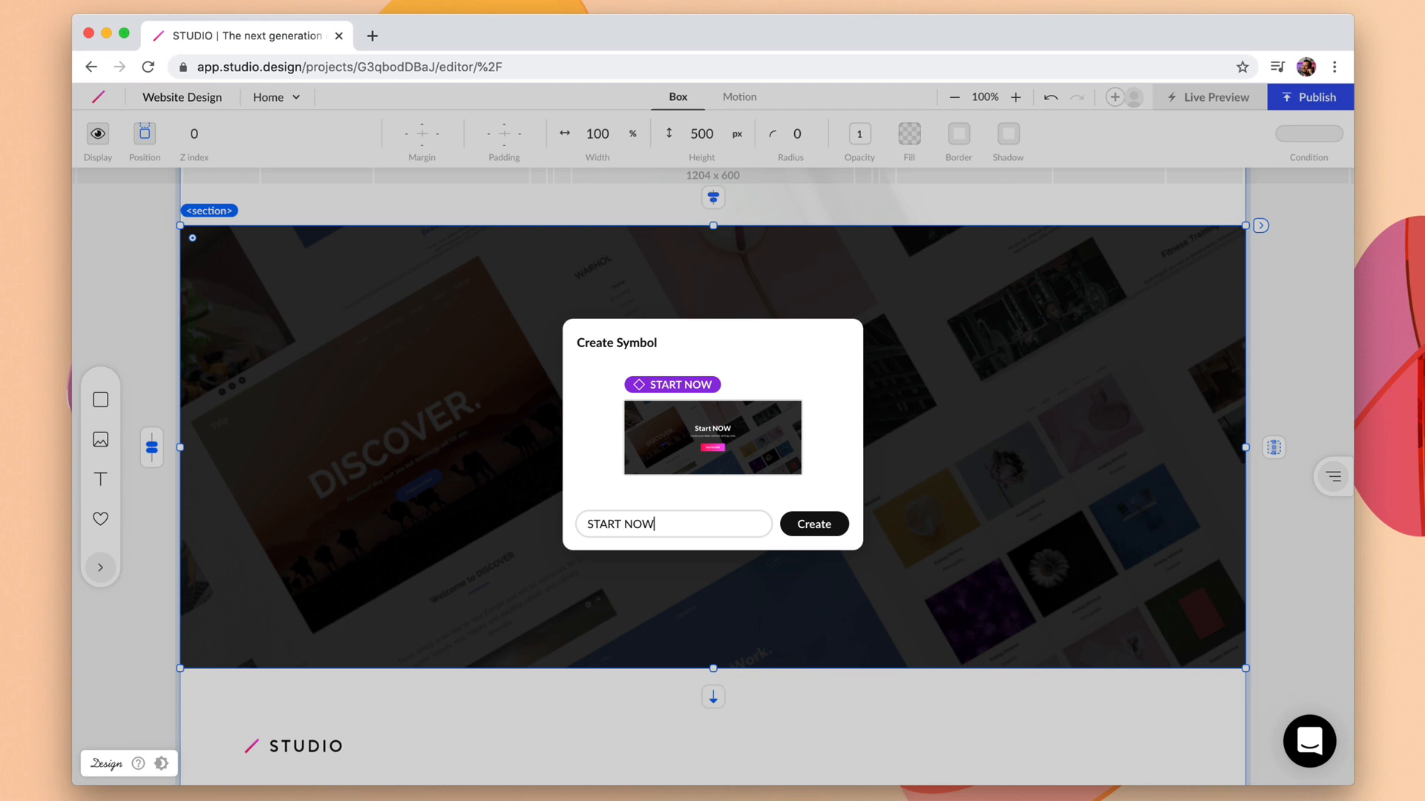
{"action": "key", "text": "Return"}
{"action": "scroll", "coordinate": [927, 569], "scroll_direction": "up", "scroll_amount": 4}
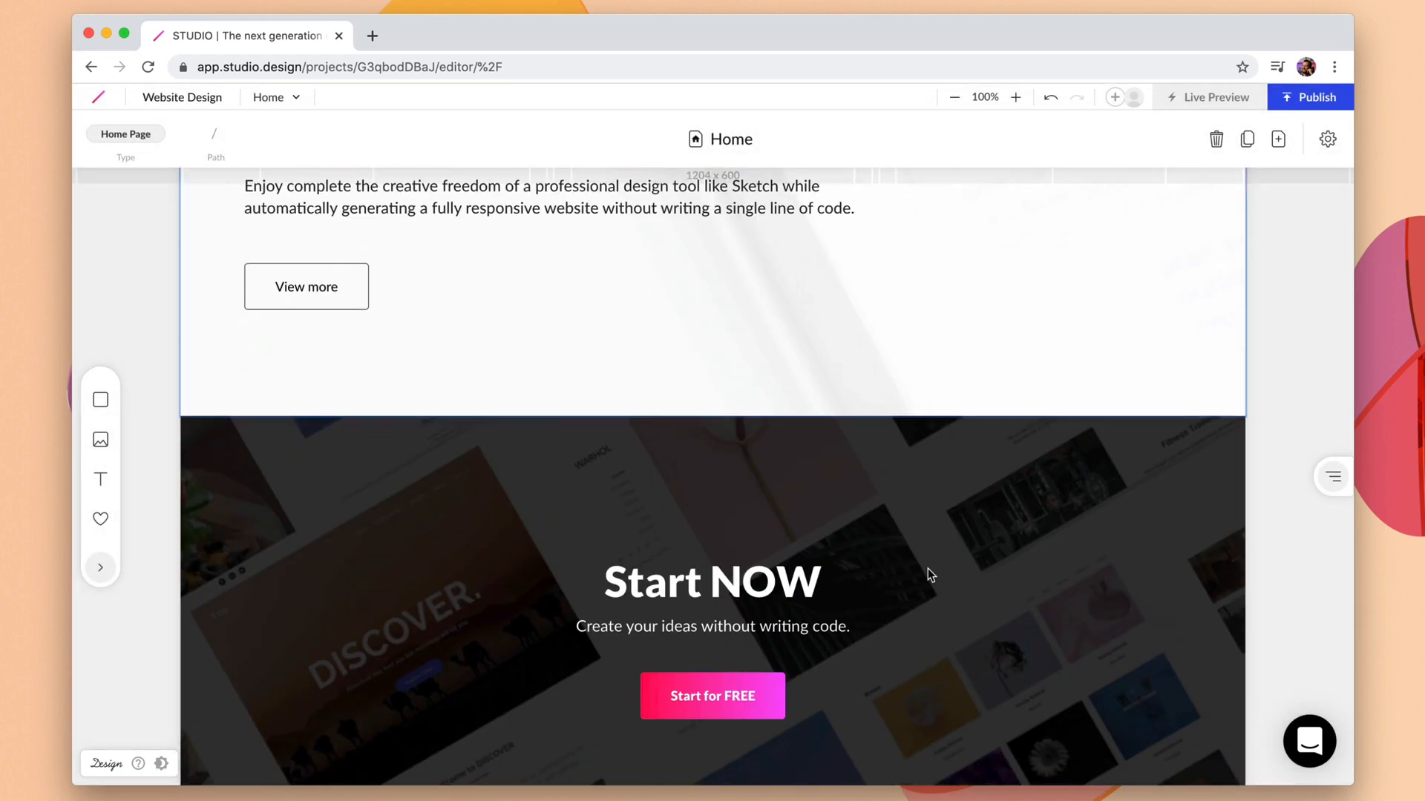
{"action": "scroll", "coordinate": [928, 568], "scroll_direction": "down", "scroll_amount": 10}
{"action": "scroll", "coordinate": [928, 569], "scroll_direction": "up", "scroll_amount": 3}
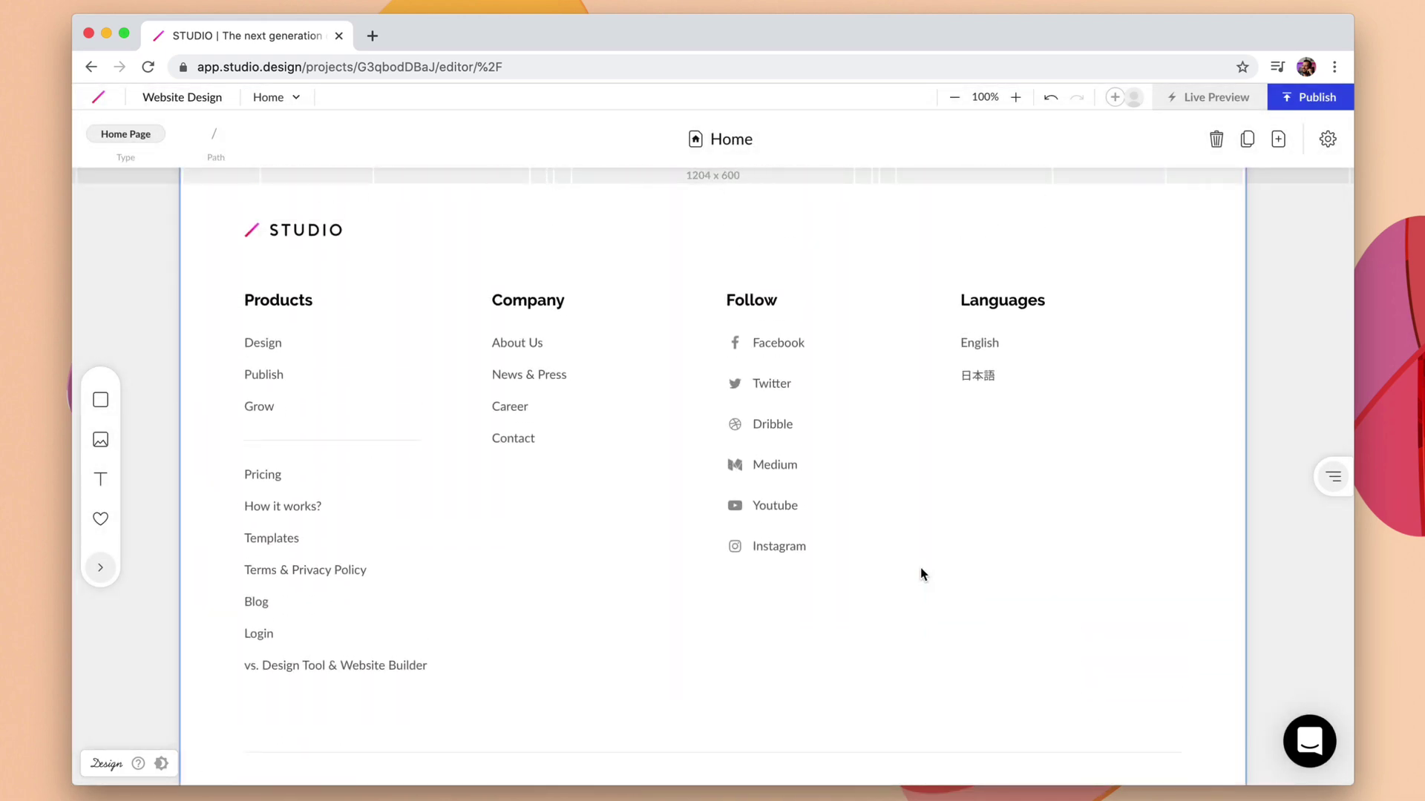
Save the site footer as a symbol named 'Footer' and view it in the Symbols list.
{"action": "left_click", "coordinate": [870, 386]}
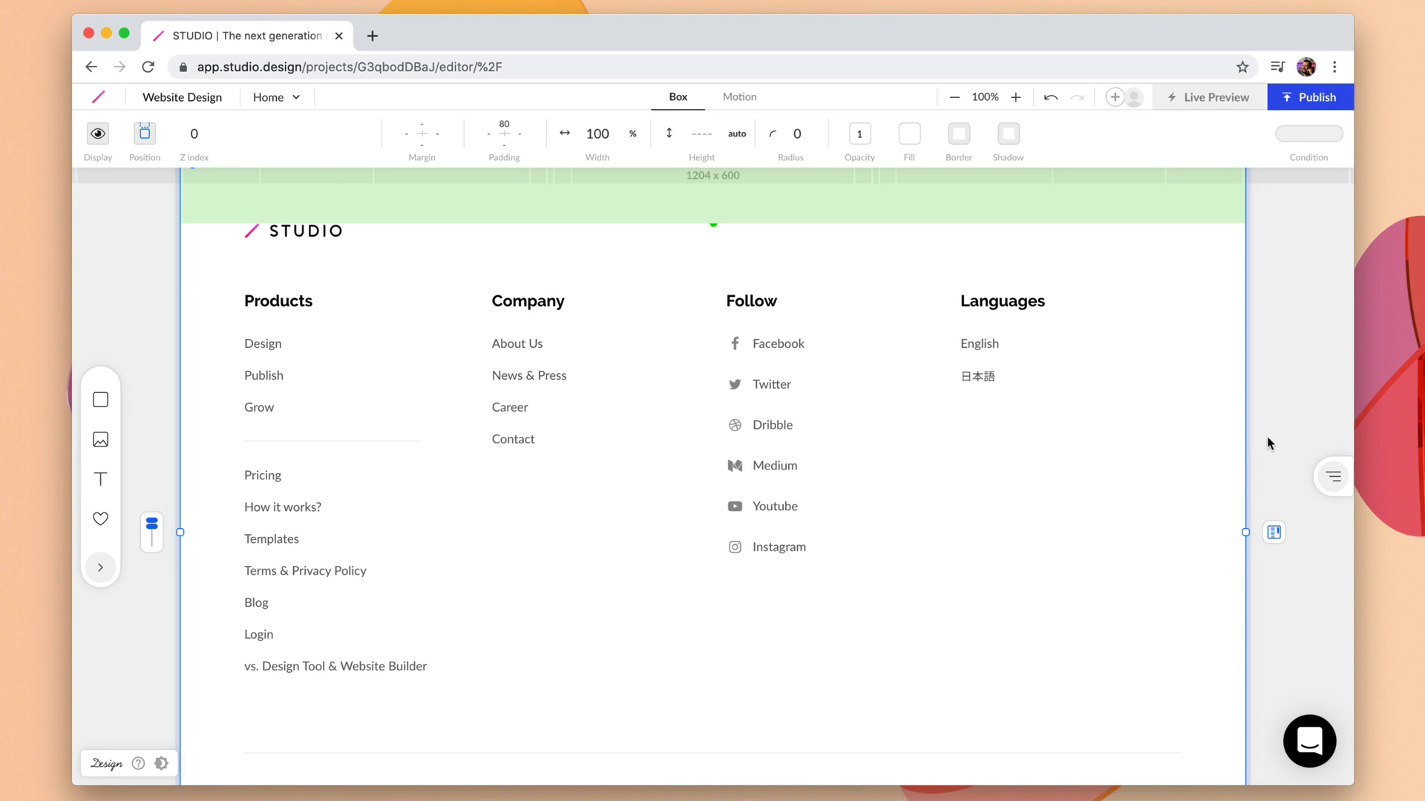
{"action": "key", "text": "super+shift+k"}
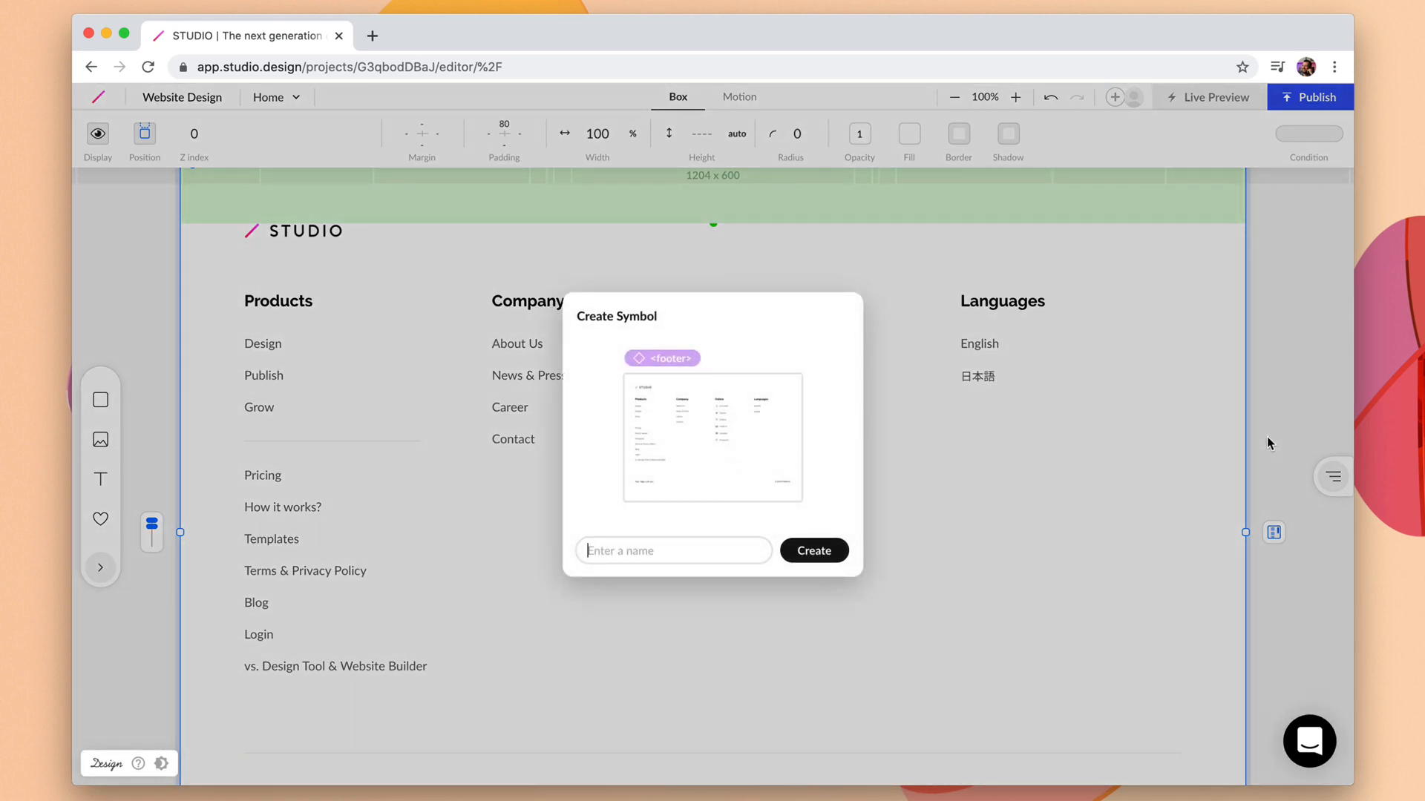
{"action": "type", "text": "footer"}
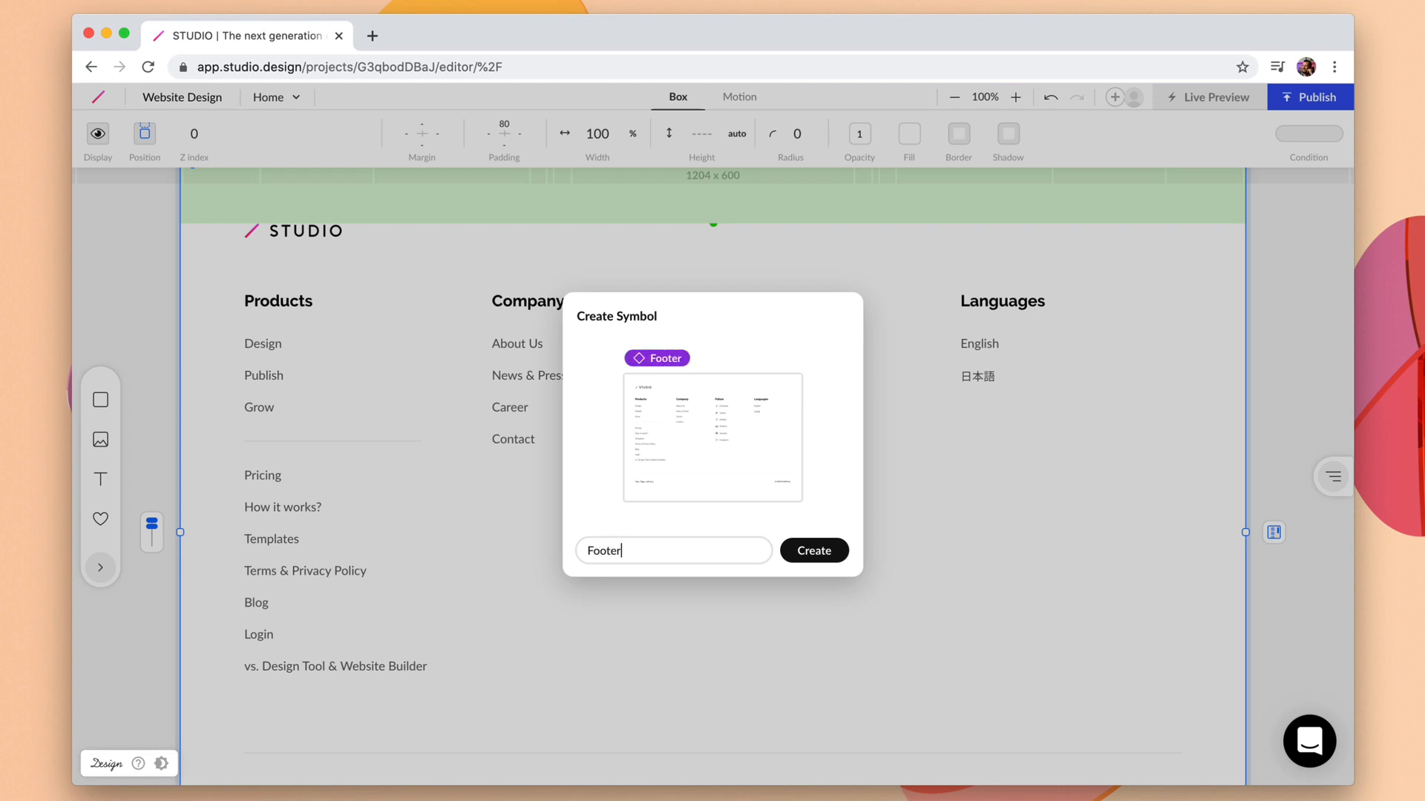
{"action": "key", "text": "Return"}
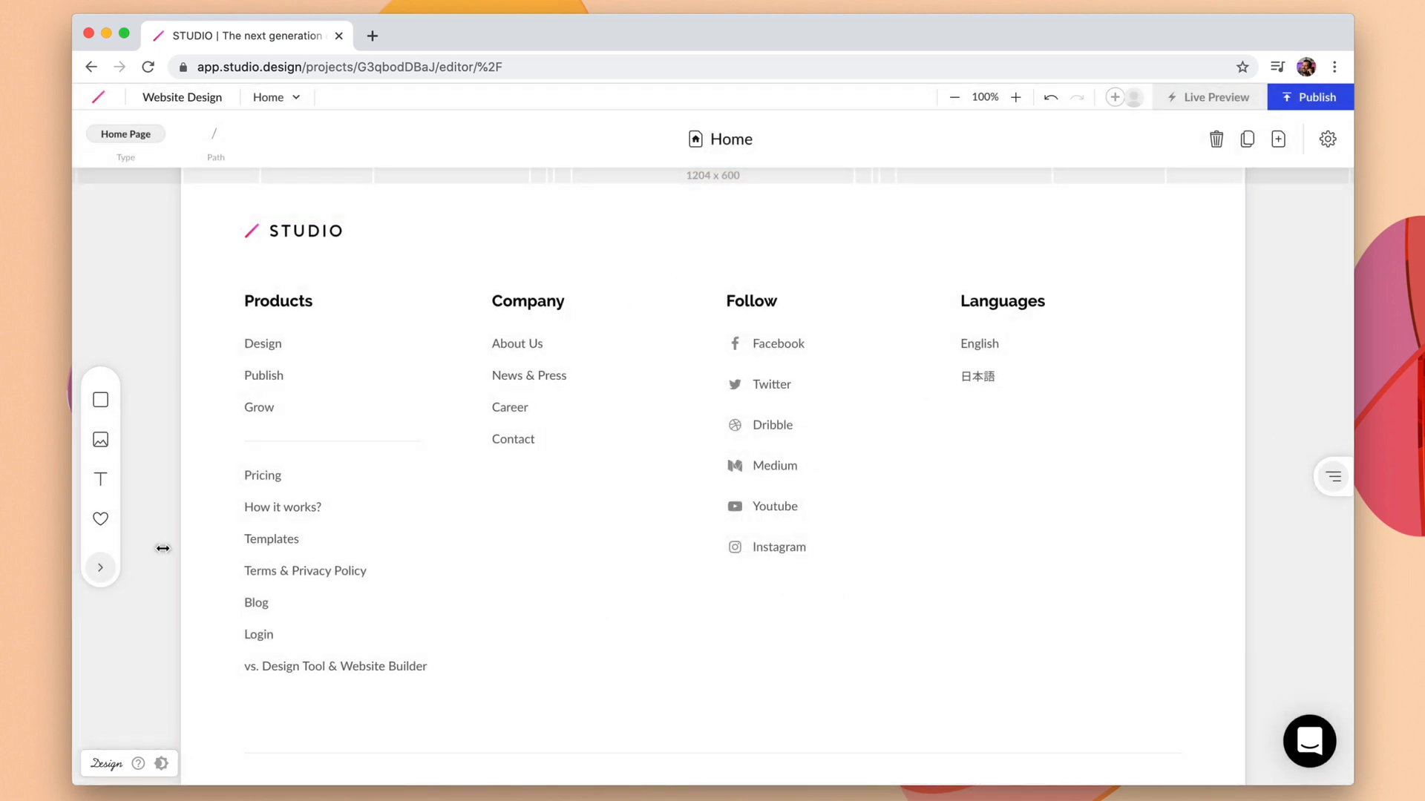
{"action": "left_click", "coordinate": [101, 568]}
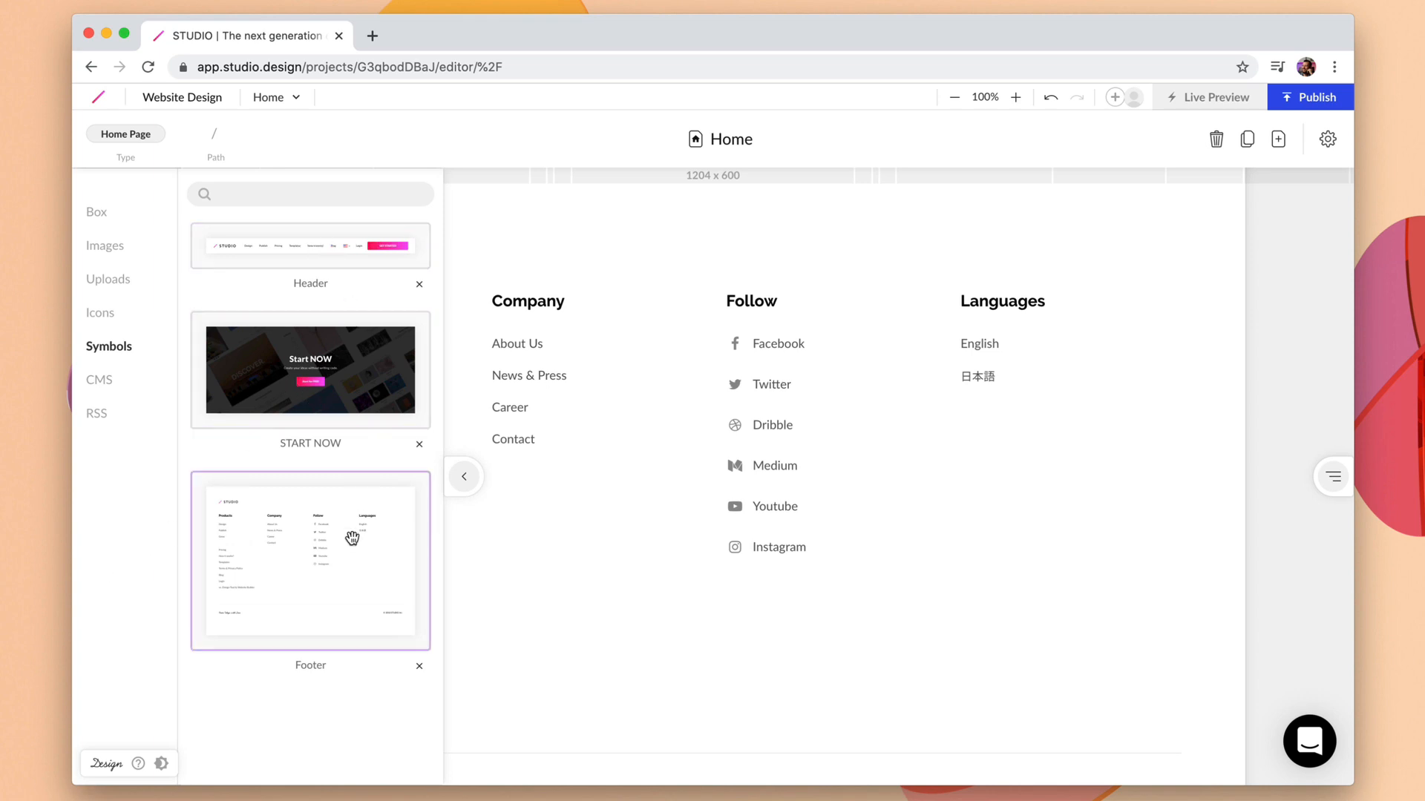
On Page 1, insert the Basic Cover template below the site header.
{"action": "left_click", "coordinate": [275, 96]}
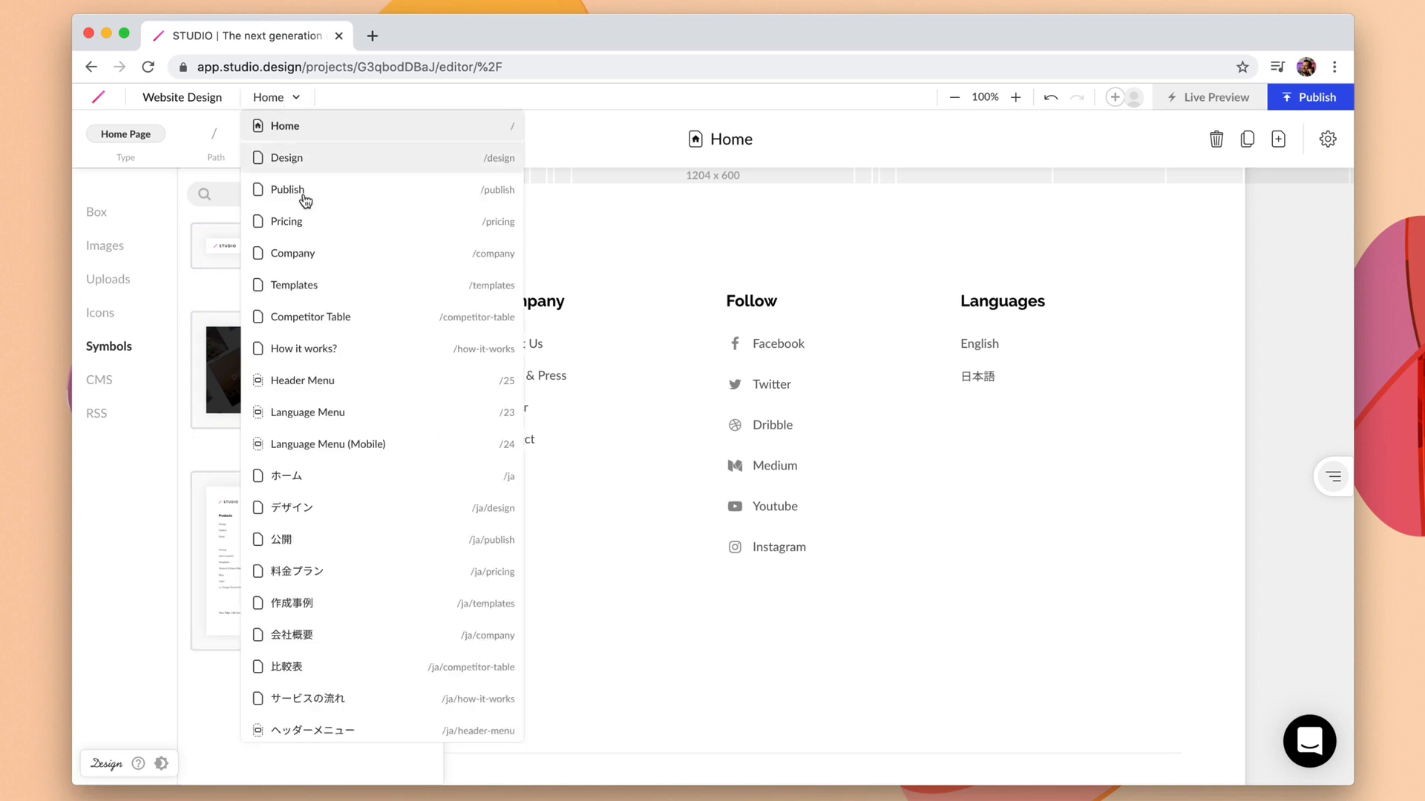
{"action": "scroll", "coordinate": [318, 423], "scroll_direction": "down", "scroll_amount": 2}
{"action": "left_click", "coordinate": [302, 725]}
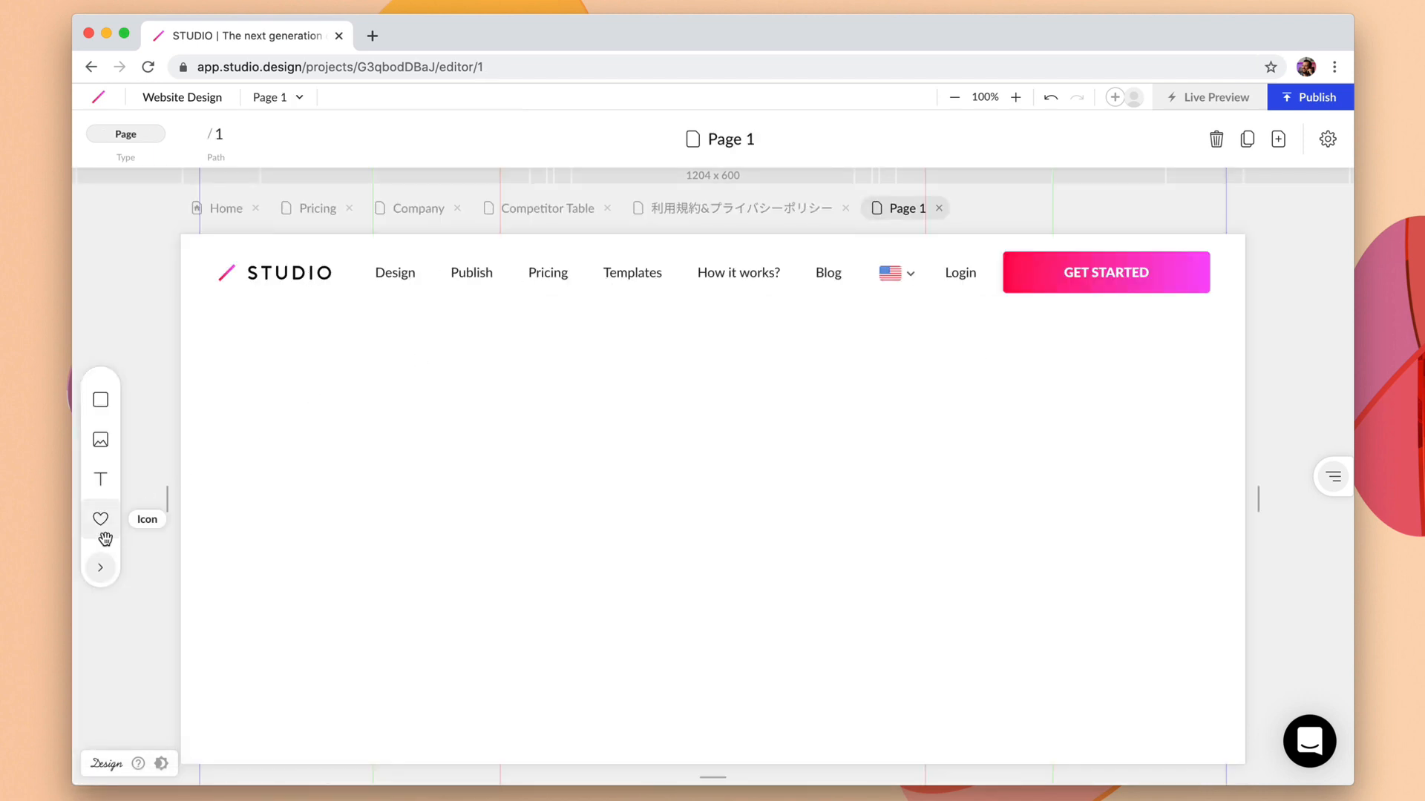
{"action": "left_click", "coordinate": [101, 567]}
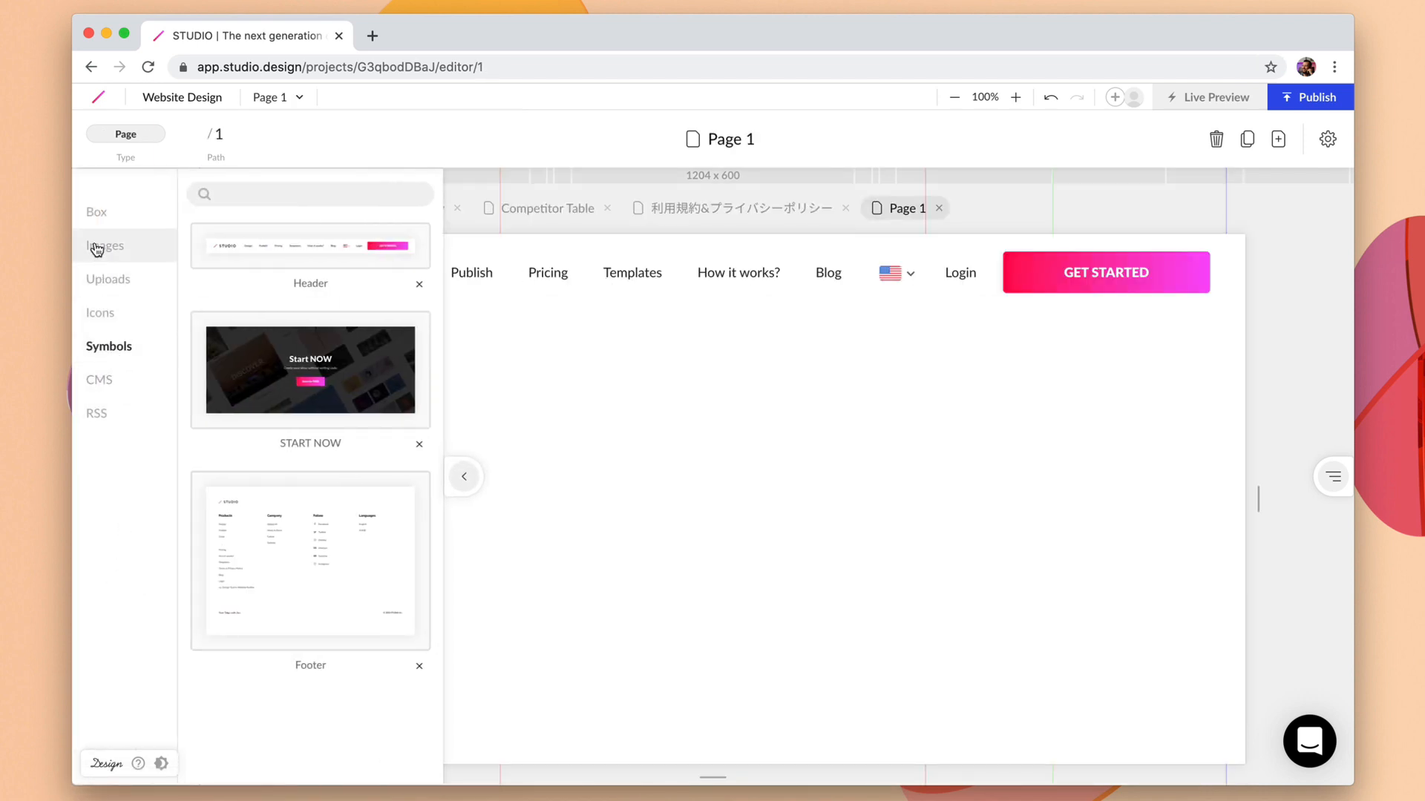
{"action": "left_click", "coordinate": [95, 213]}
{"action": "scroll", "coordinate": [335, 457], "scroll_direction": "down", "scroll_amount": 1}
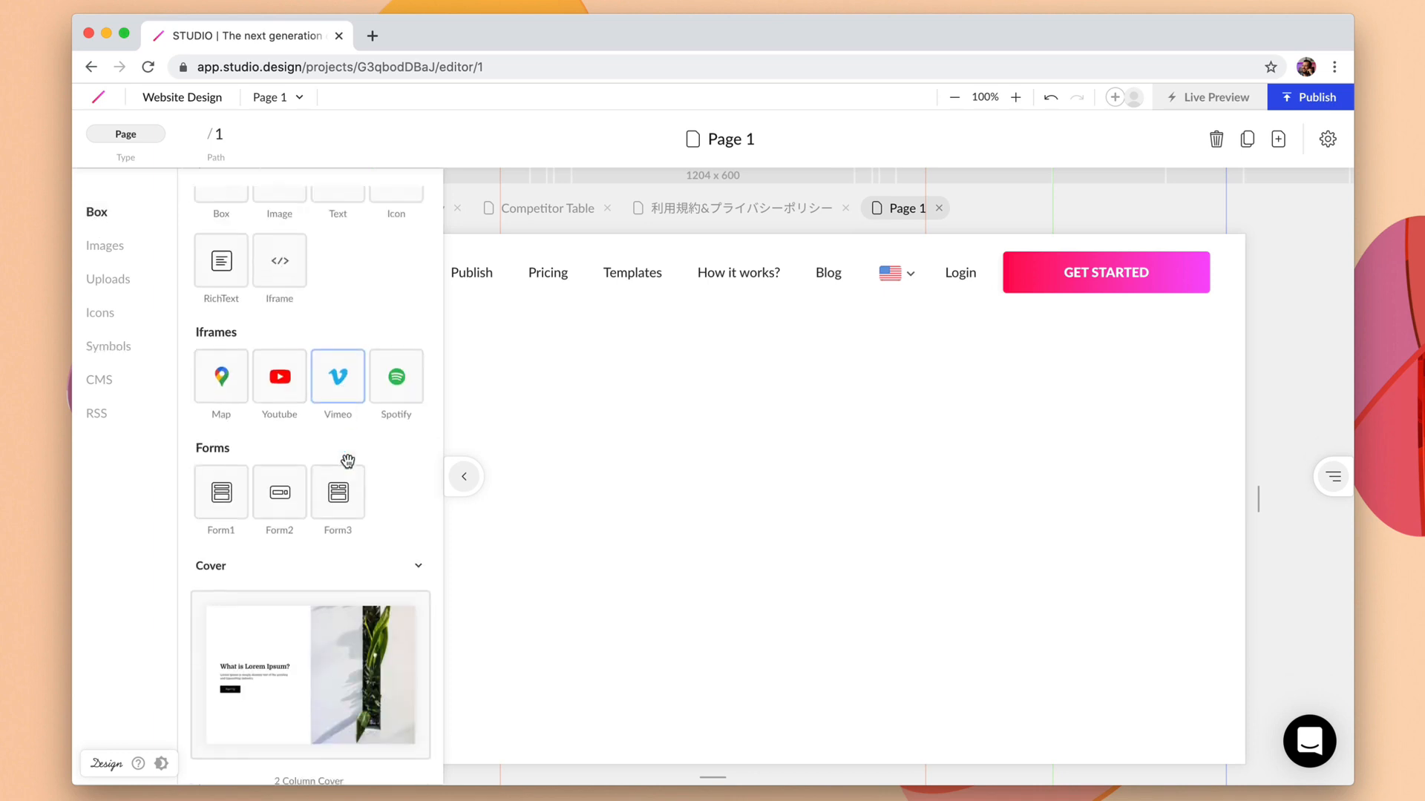
{"action": "scroll", "coordinate": [348, 461], "scroll_direction": "down", "scroll_amount": 4}
{"action": "scroll", "coordinate": [347, 462], "scroll_direction": "down", "scroll_amount": 4}
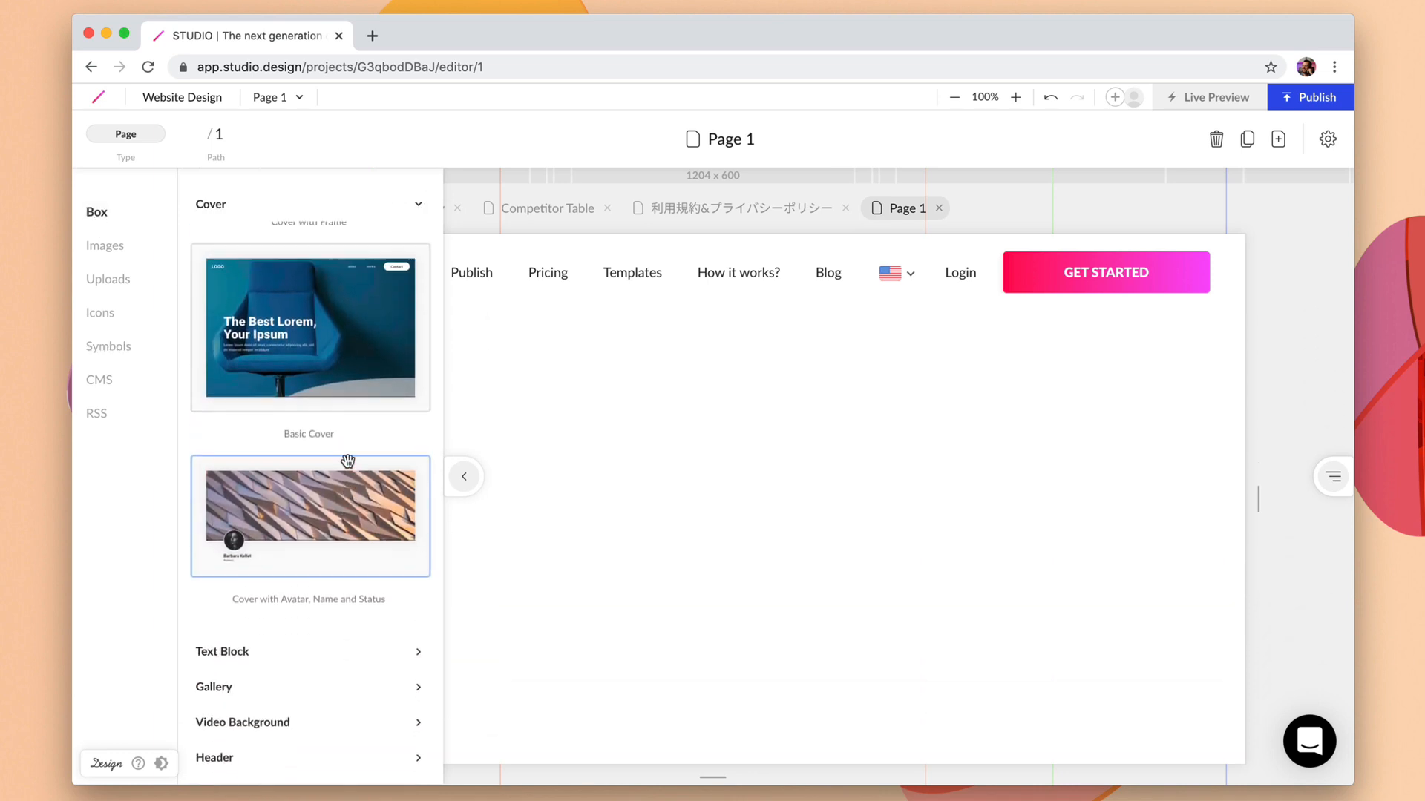
{"action": "scroll", "coordinate": [347, 462], "scroll_direction": "up", "scroll_amount": 1}
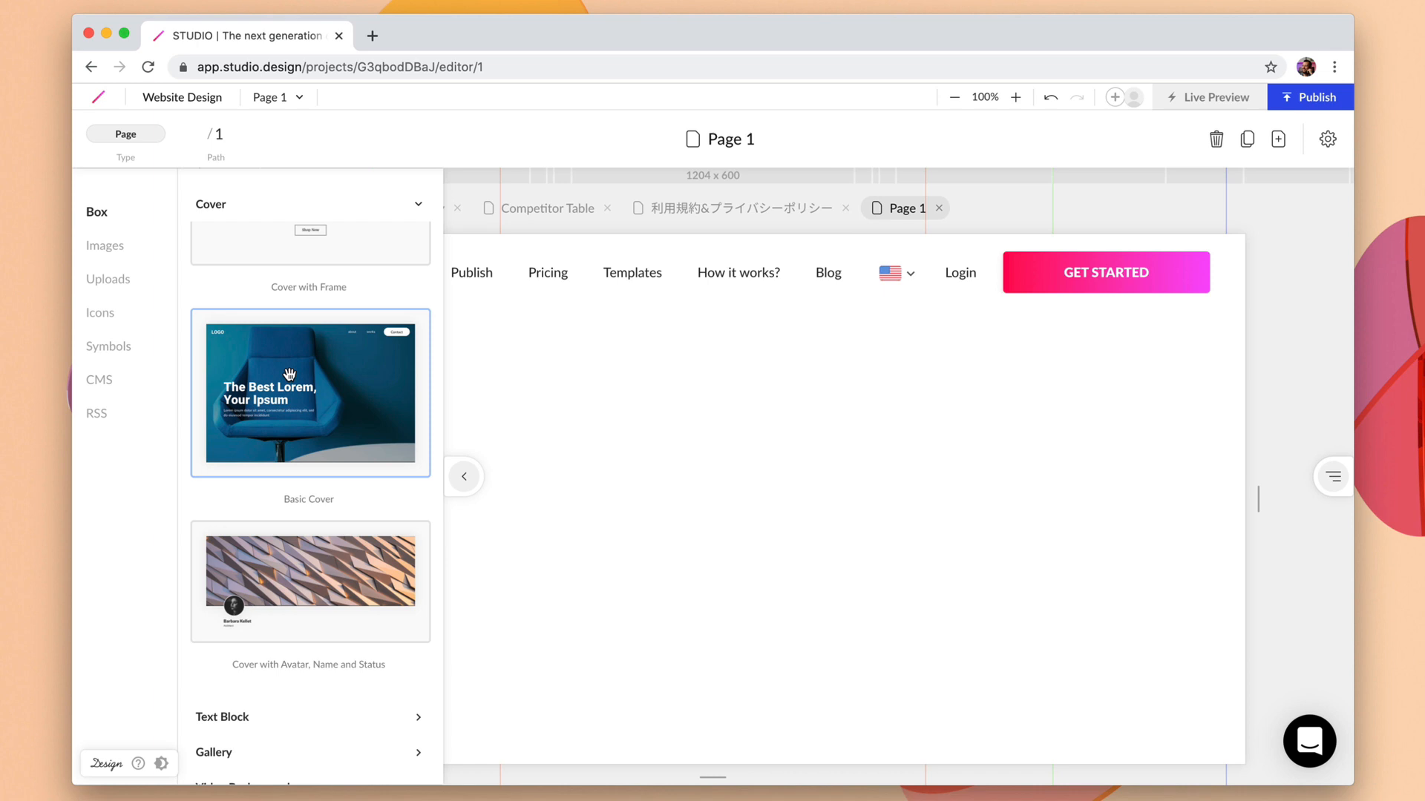
{"action": "left_click_drag", "start_coordinate": [289, 373], "coordinate": [463, 396]}
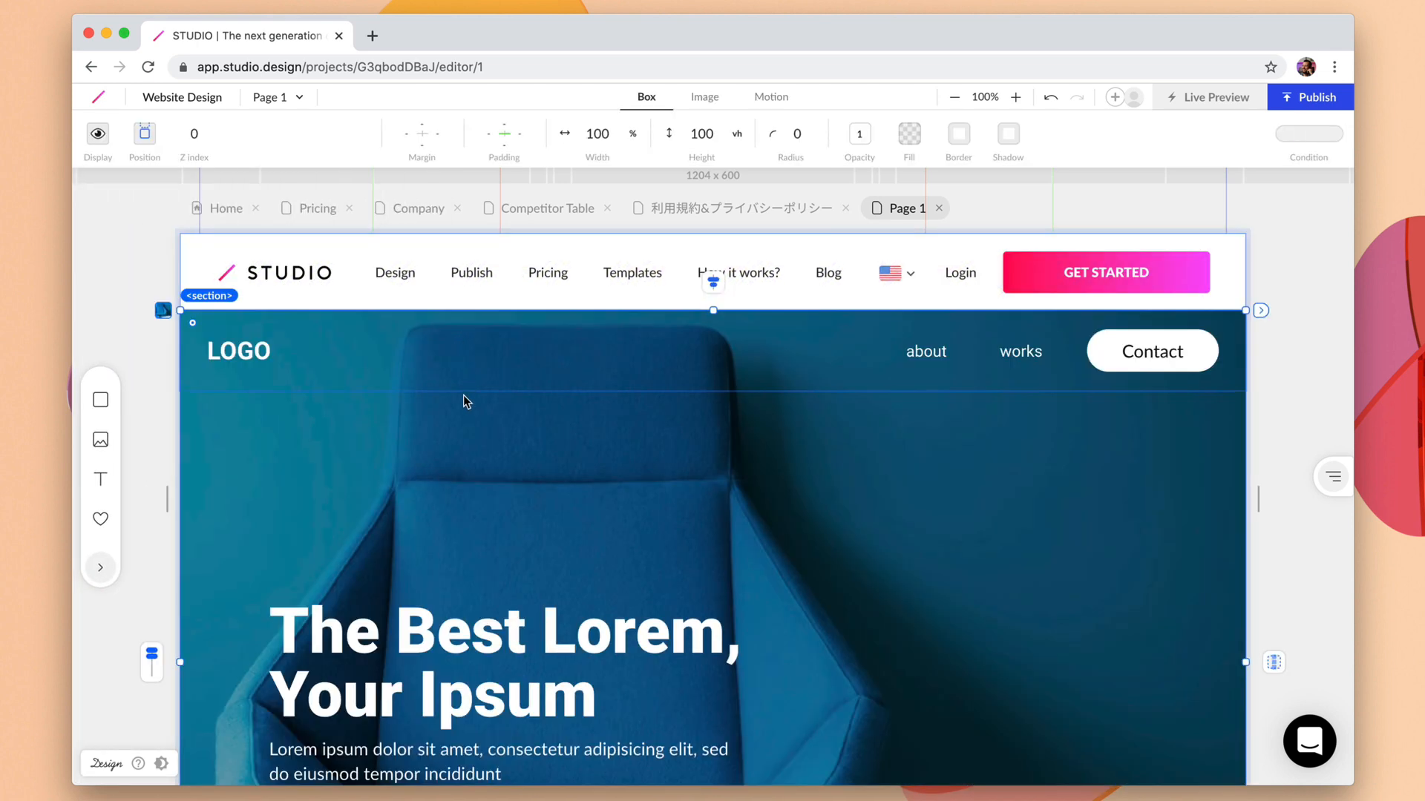
{"action": "scroll", "coordinate": [468, 470], "scroll_direction": "down", "scroll_amount": 1}
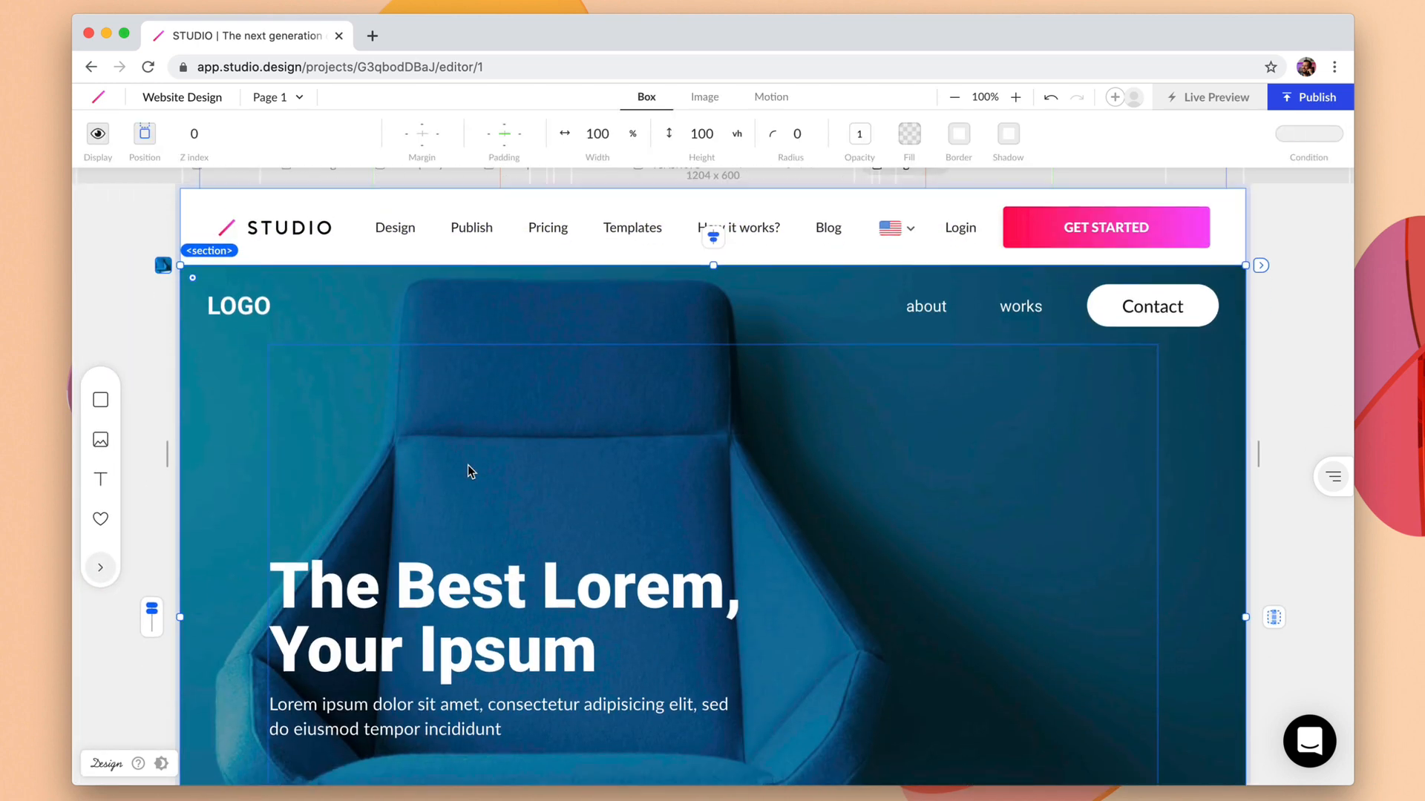
Delete the cover's own LOGO navigation bar.
{"action": "left_click", "coordinate": [243, 306]}
{"action": "key", "text": "Delete"}
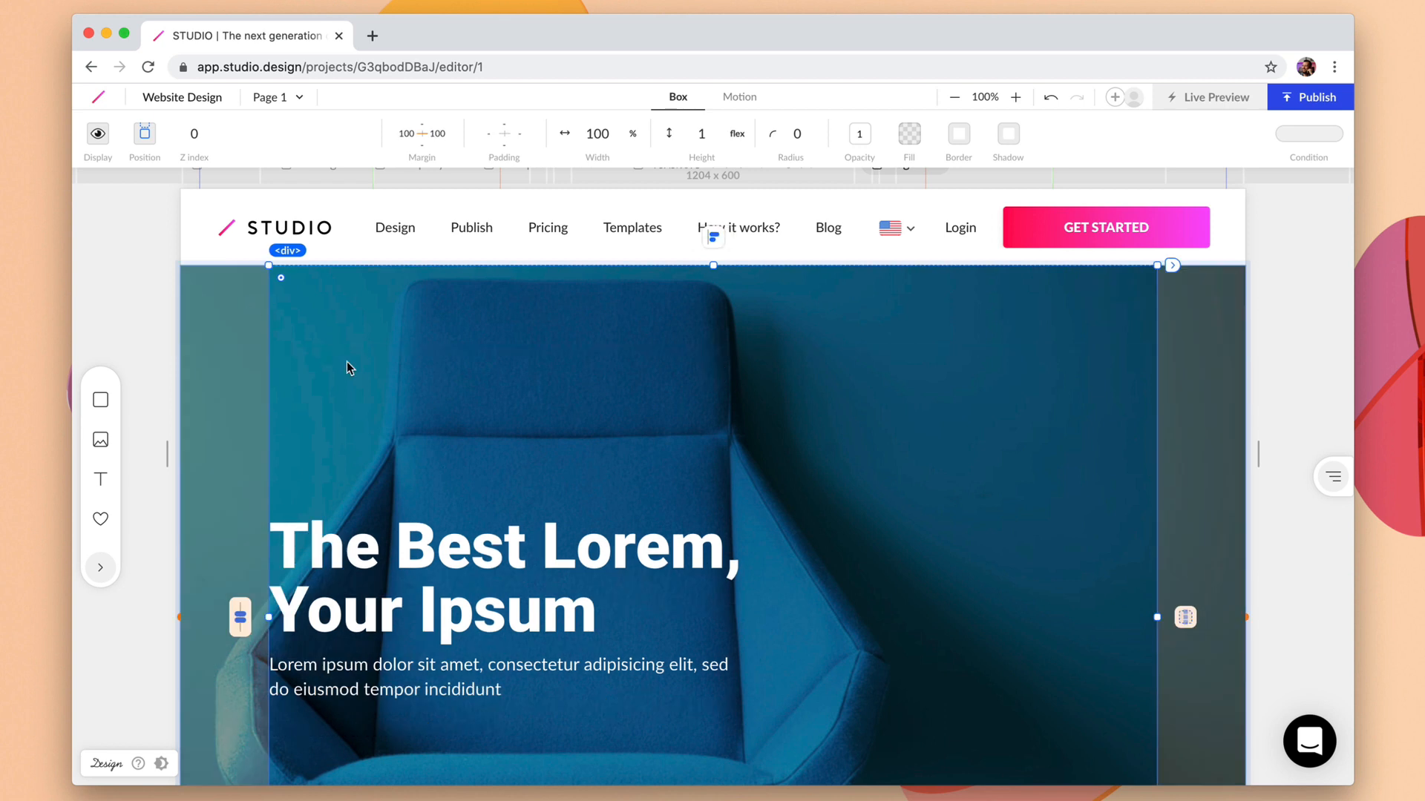
{"action": "scroll", "coordinate": [887, 526], "scroll_direction": "down", "scroll_amount": 8}
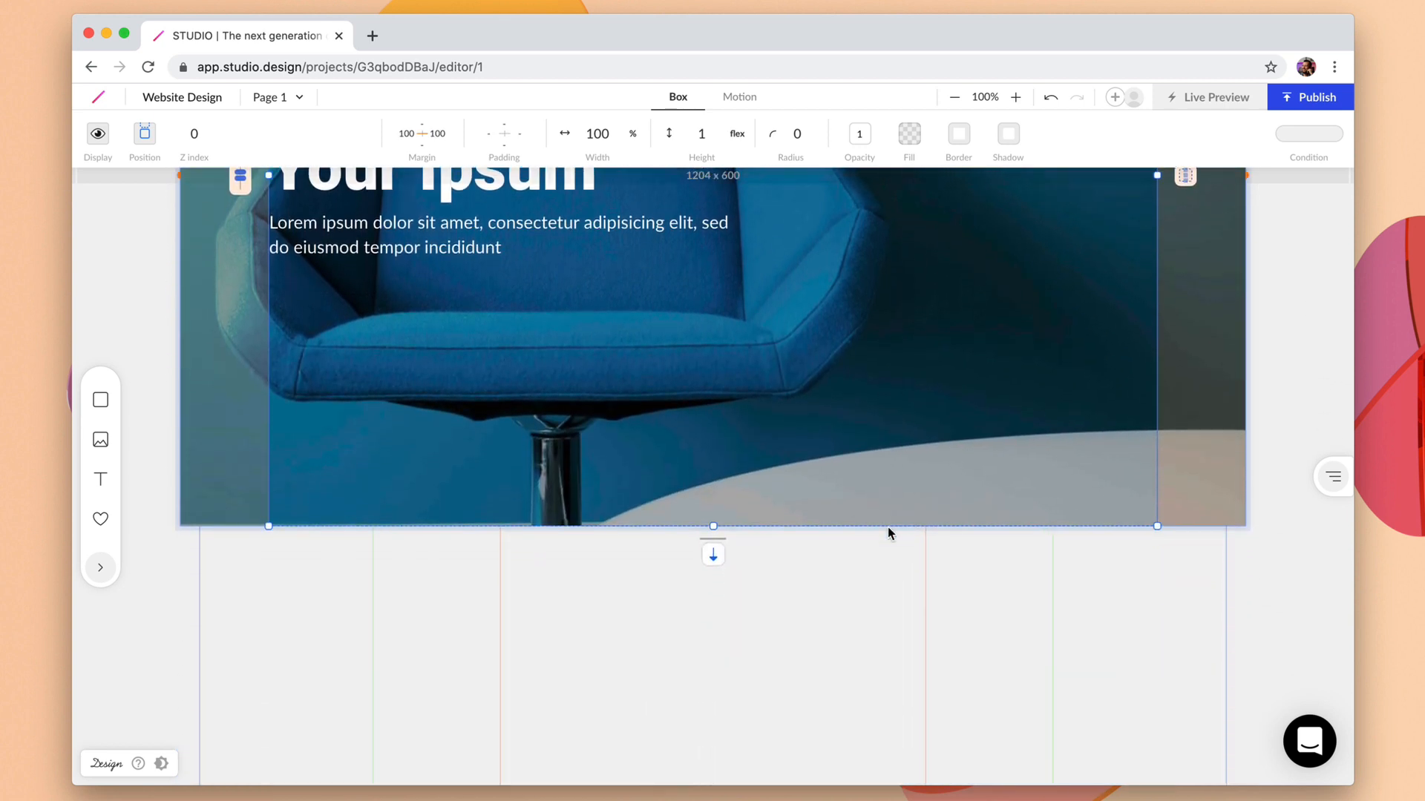
Drop the START NOW symbol onto the page below the cover section.
{"action": "left_click", "coordinate": [100, 567]}
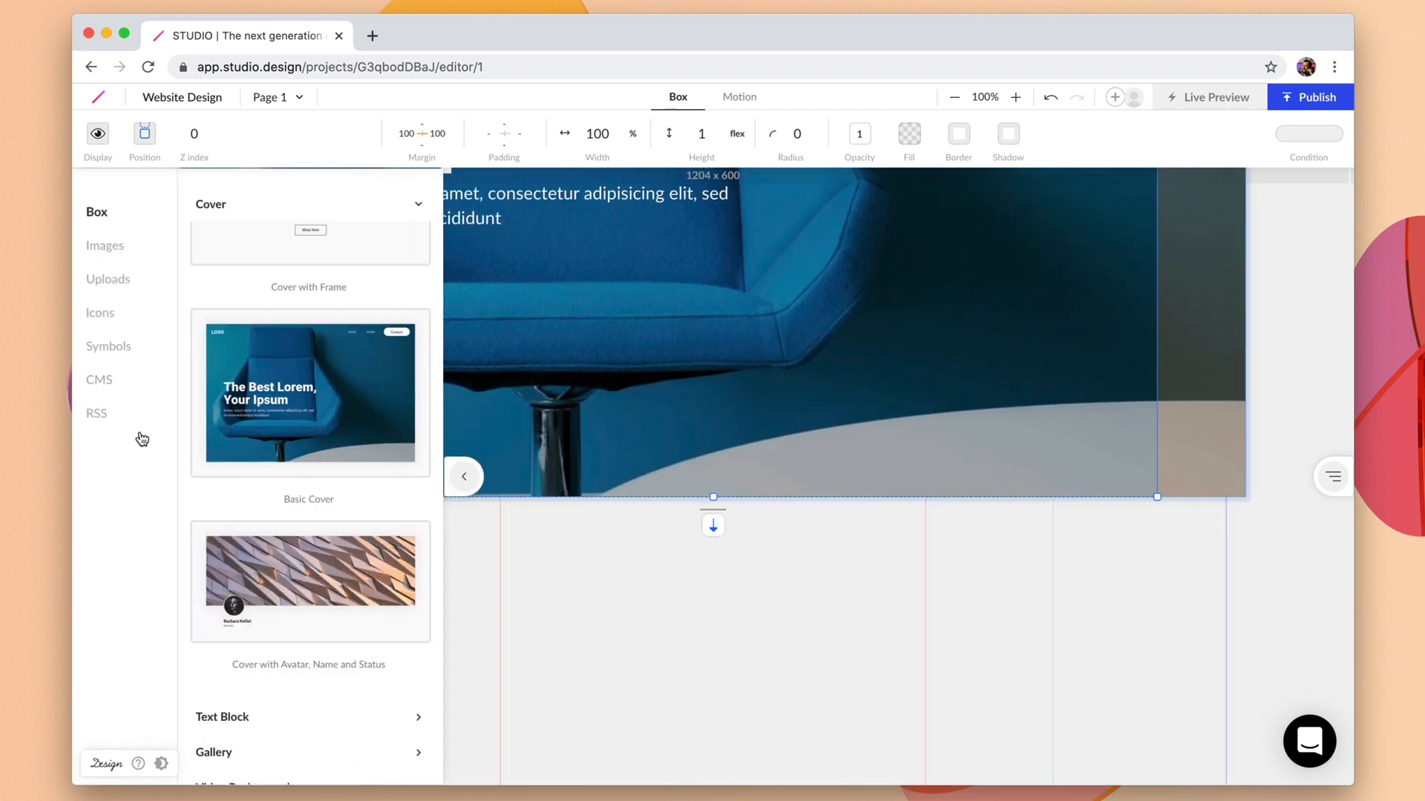
{"action": "left_click", "coordinate": [106, 350]}
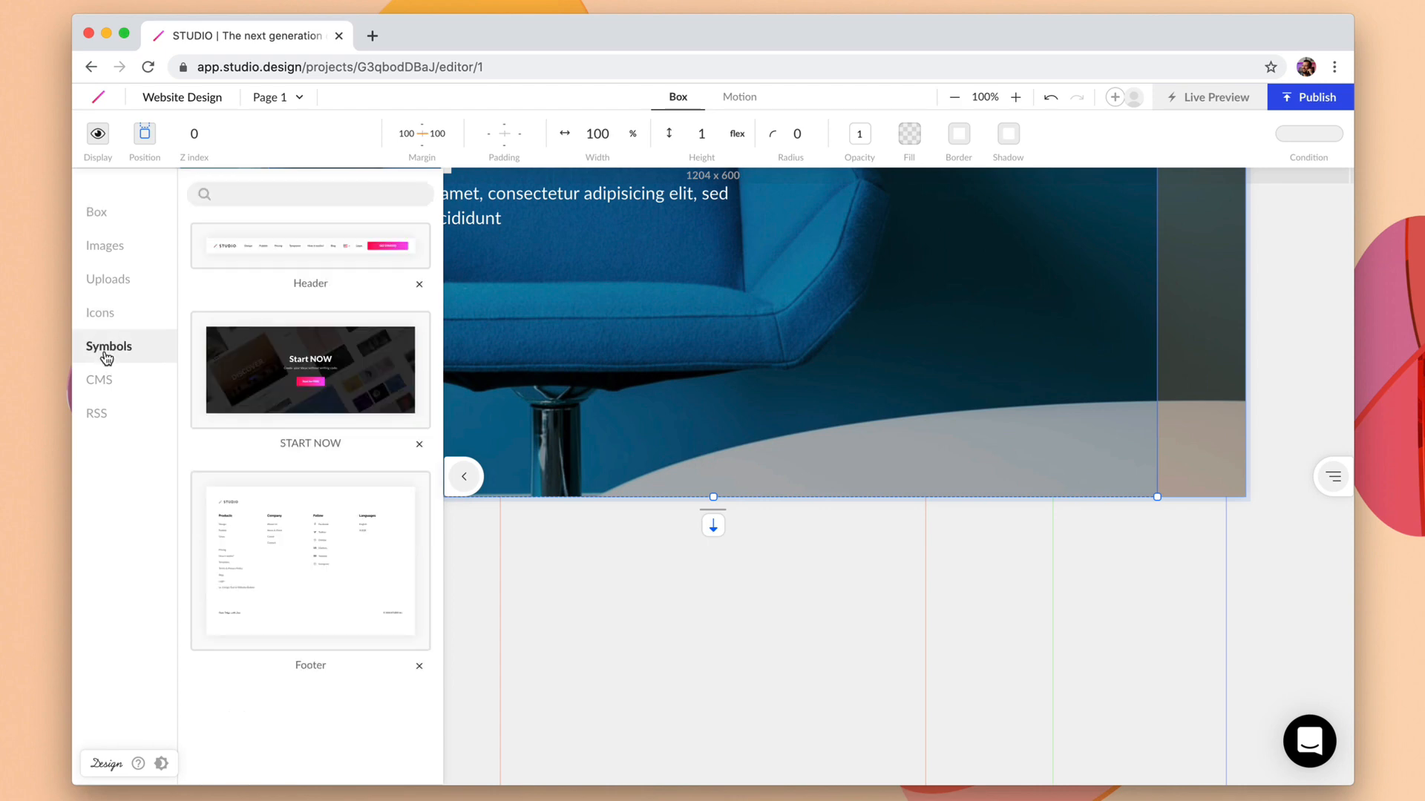
{"action": "left_click_drag", "start_coordinate": [253, 365], "coordinate": [651, 506]}
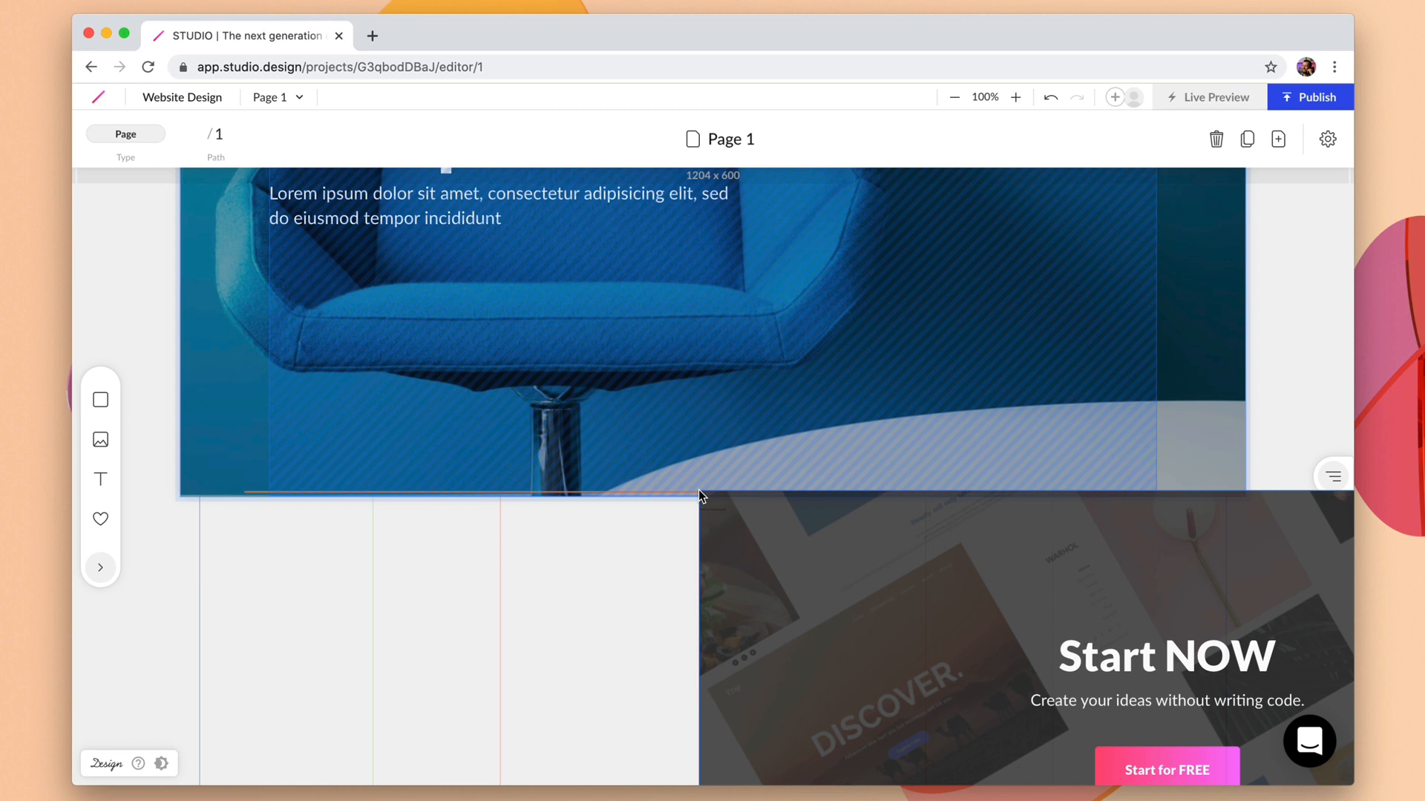
{"action": "left_click_drag", "start_coordinate": [652, 507], "coordinate": [697, 493]}
{"action": "scroll", "coordinate": [700, 527], "scroll_direction": "down", "scroll_amount": 8}
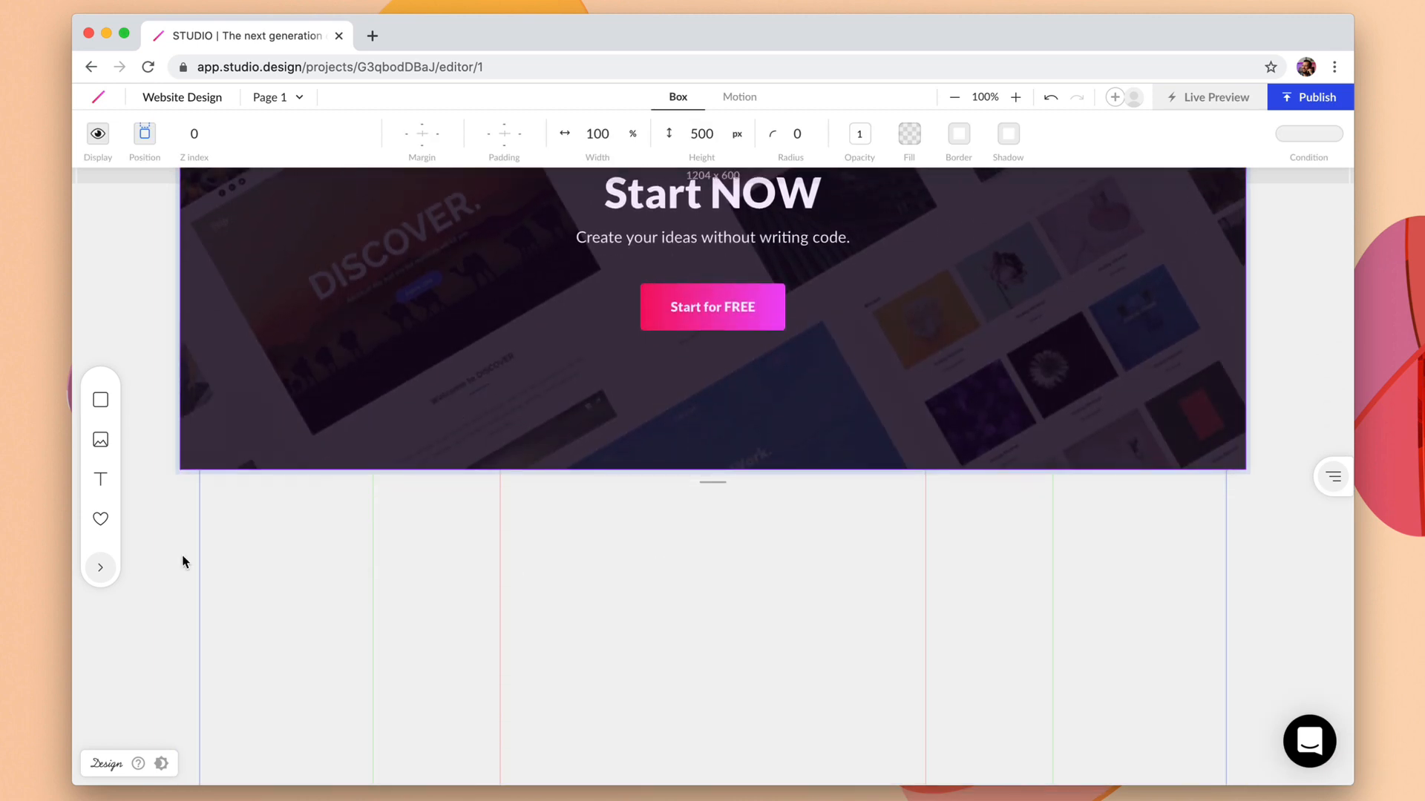
Place the Footer symbol below the Start NOW section and zoom out to review.
{"action": "left_click", "coordinate": [98, 571]}
{"action": "left_click_drag", "start_coordinate": [300, 546], "coordinate": [714, 468]}
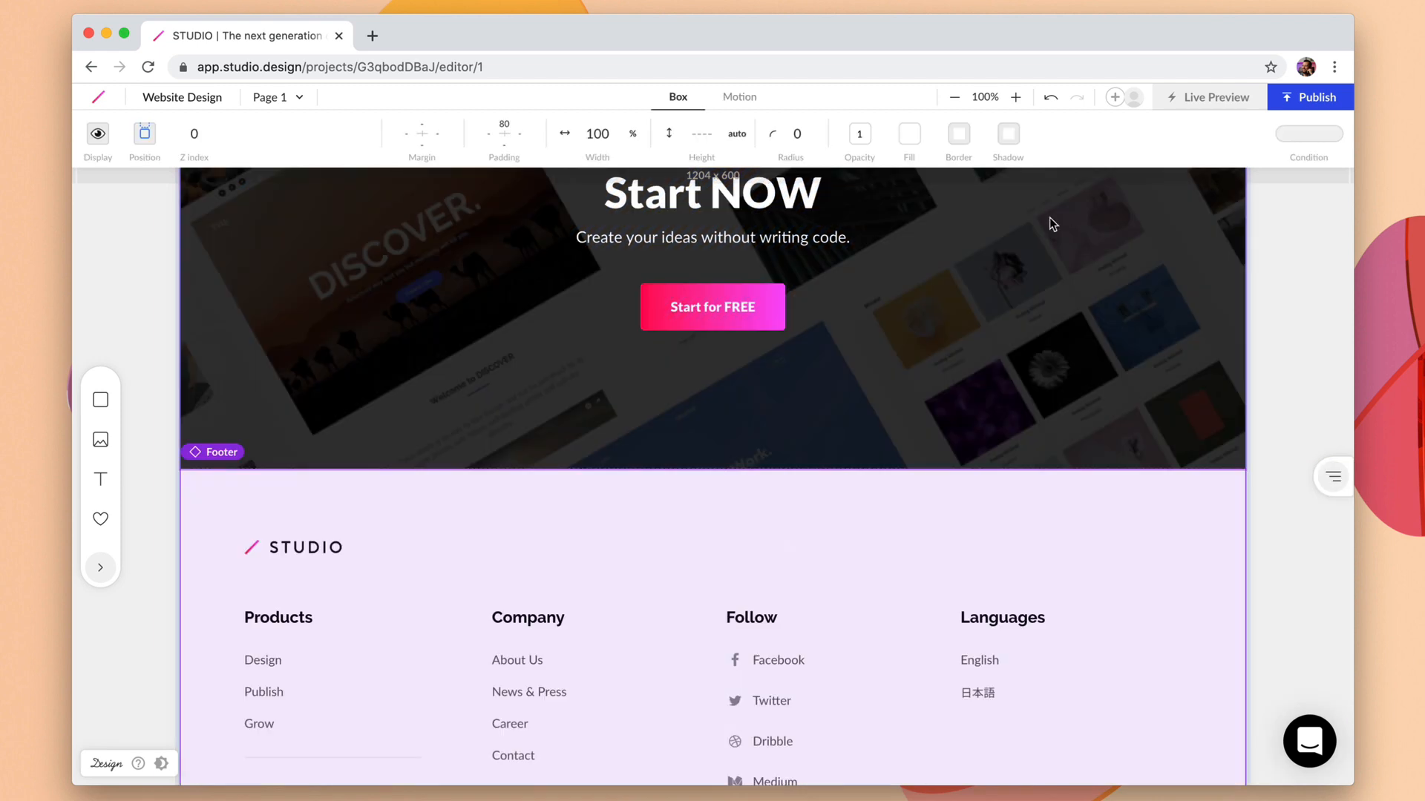
{"action": "left_click", "coordinate": [954, 97]}
{"action": "left_click", "coordinate": [959, 134]}
{"action": "left_click", "coordinate": [1089, 531]}
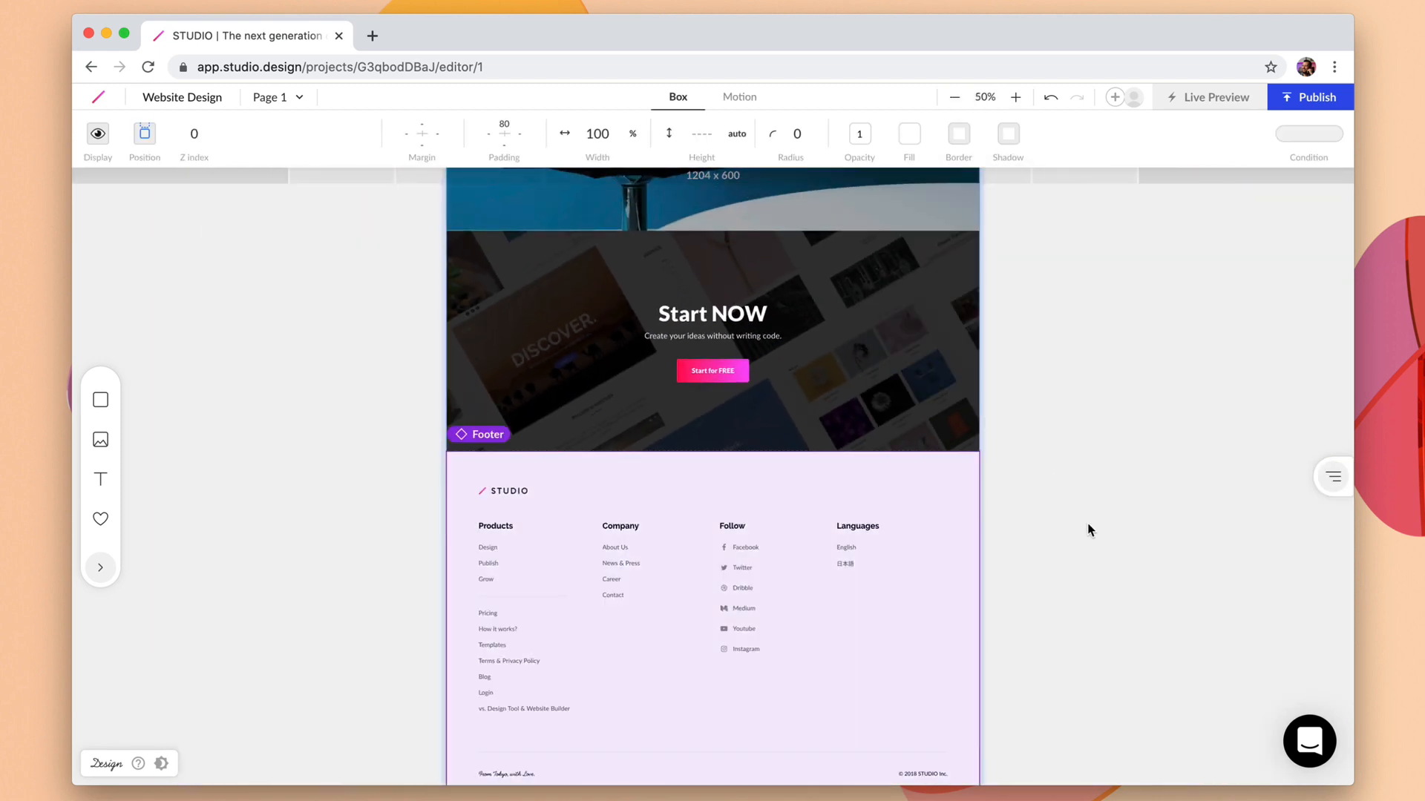
{"action": "left_click", "coordinate": [1089, 530]}
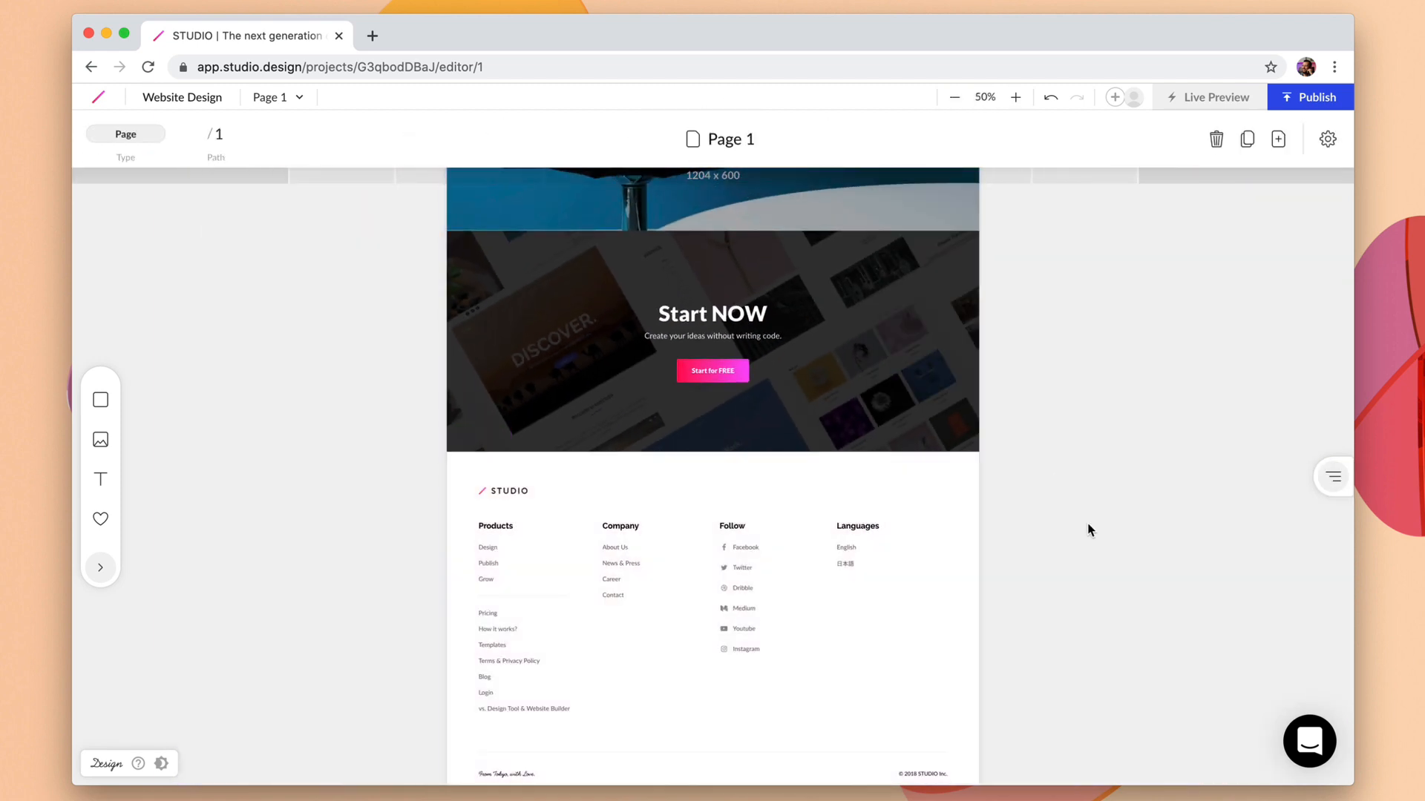
{"action": "scroll", "coordinate": [873, 501], "scroll_direction": "up", "scroll_amount": 5}
{"action": "scroll", "coordinate": [873, 502], "scroll_direction": "up", "scroll_amount": 3}
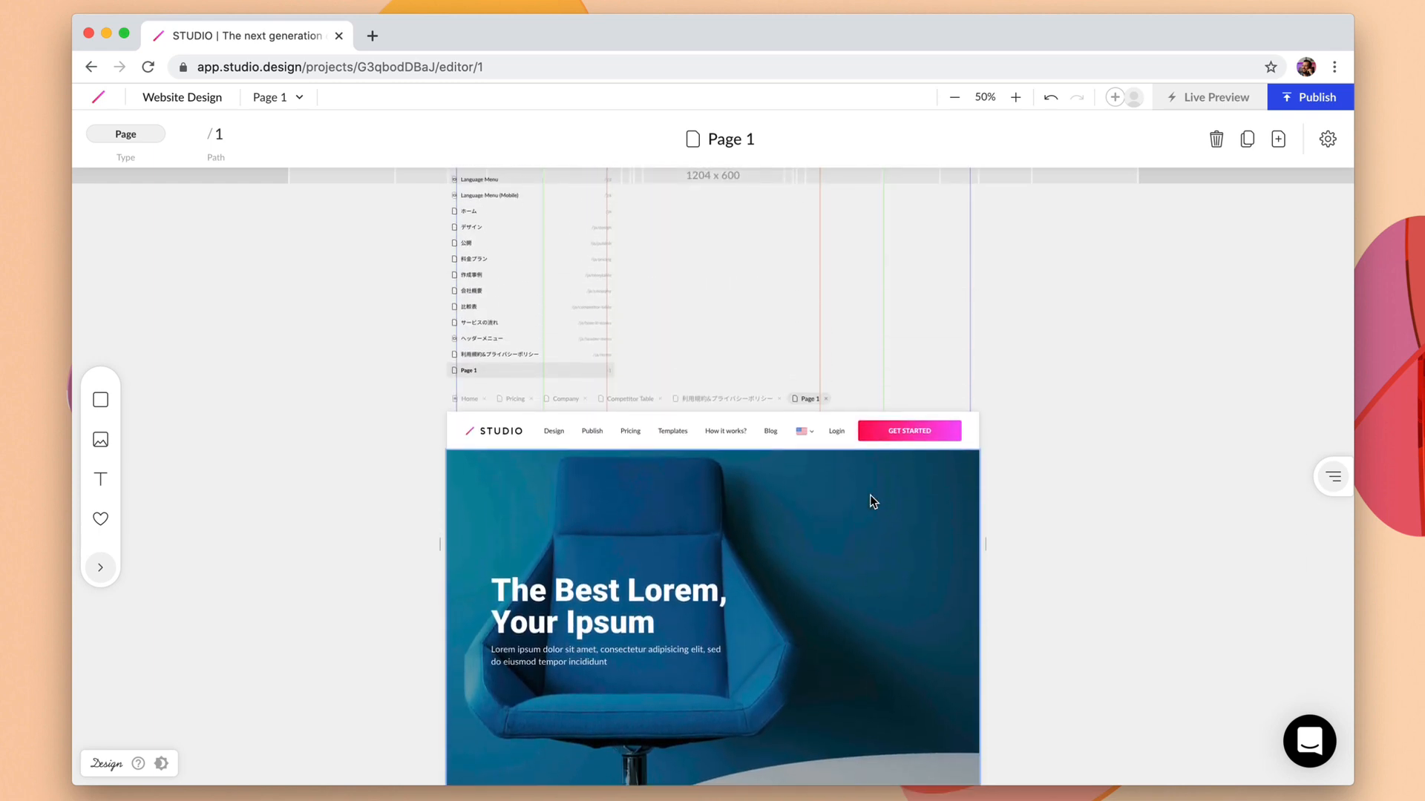
{"action": "scroll", "coordinate": [873, 501], "scroll_direction": "down", "scroll_amount": 8}
{"action": "scroll", "coordinate": [873, 500], "scroll_direction": "down", "scroll_amount": 3}
{"action": "left_click", "coordinate": [870, 473]}
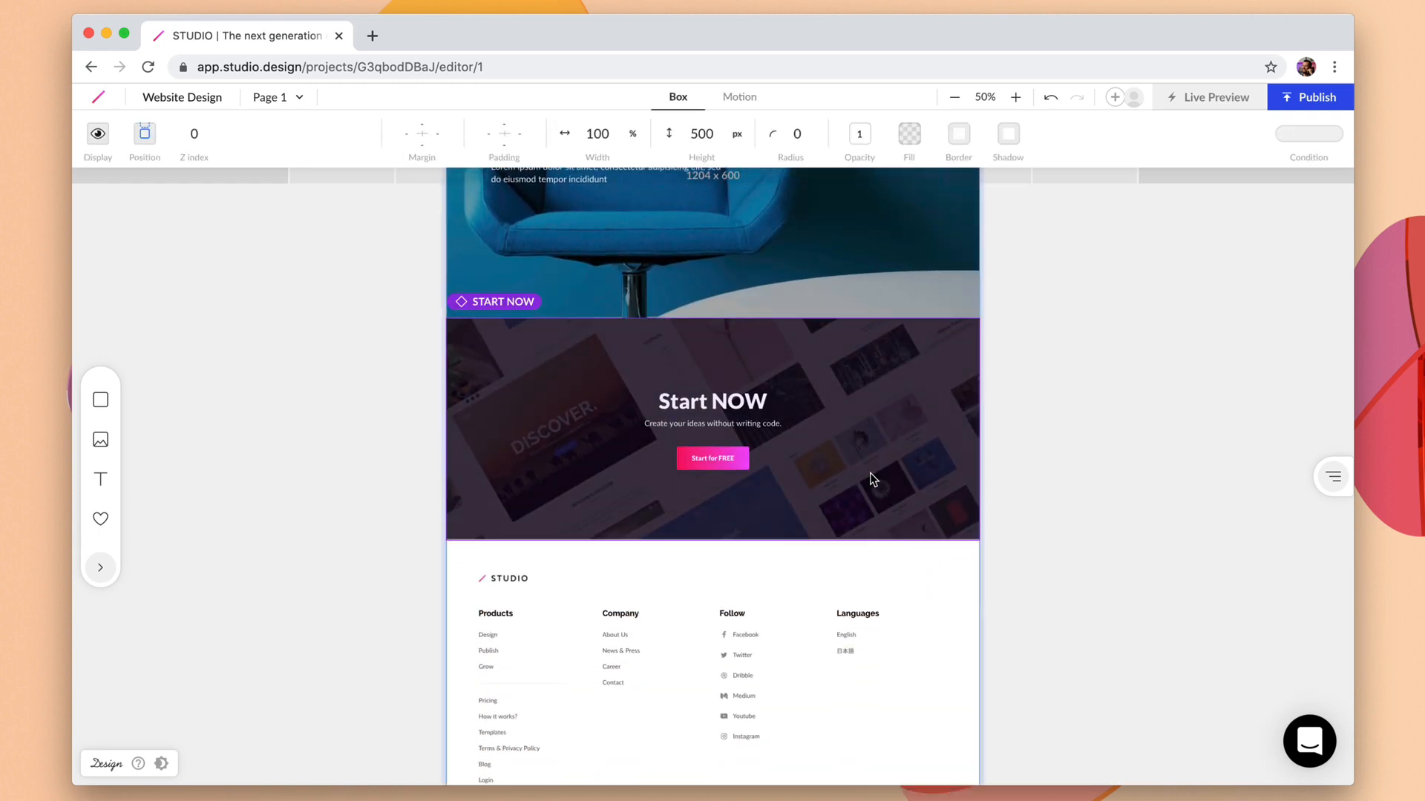
Replace the section background with the first 'ipad' photo from Images.
{"action": "double_click", "coordinate": [870, 473]}
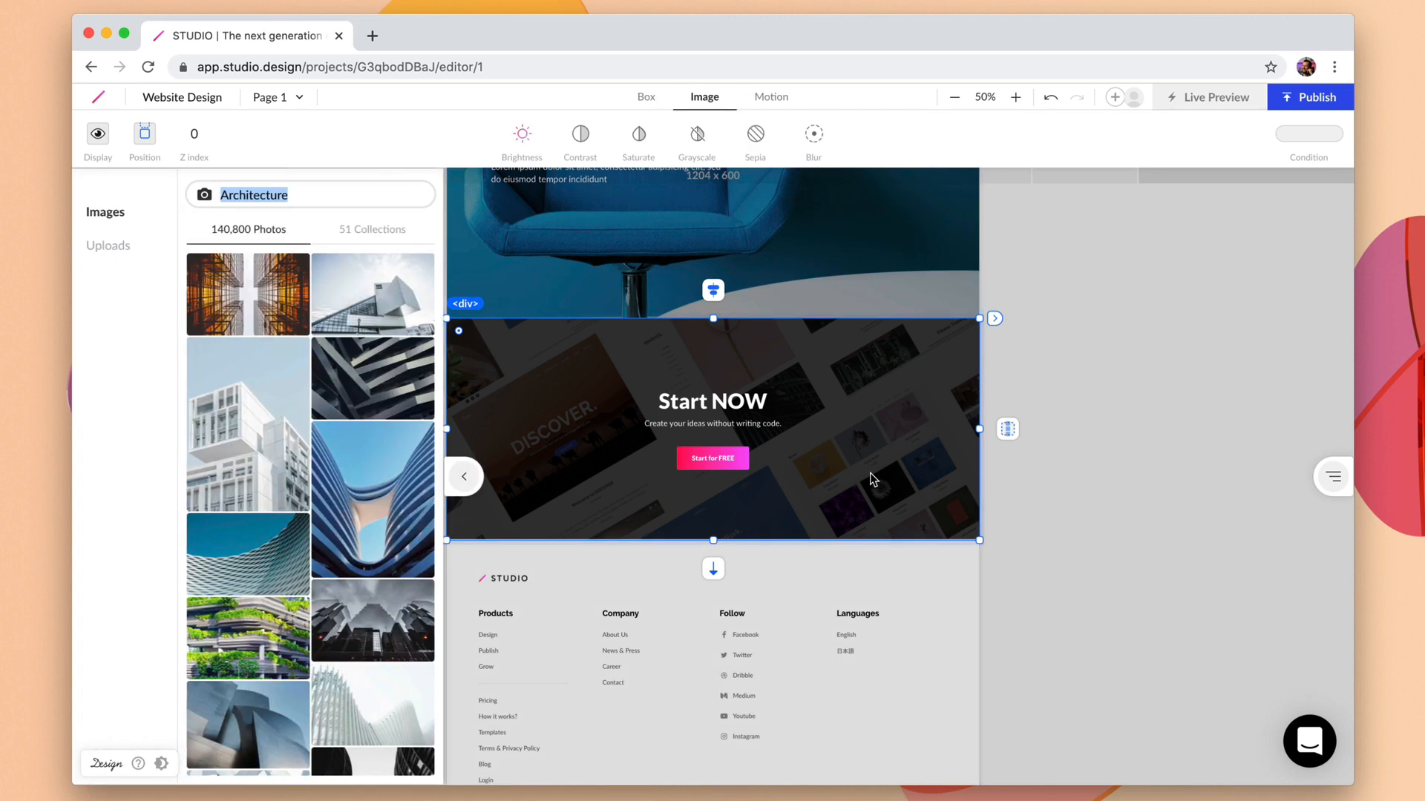
{"action": "left_click", "coordinate": [305, 195]}
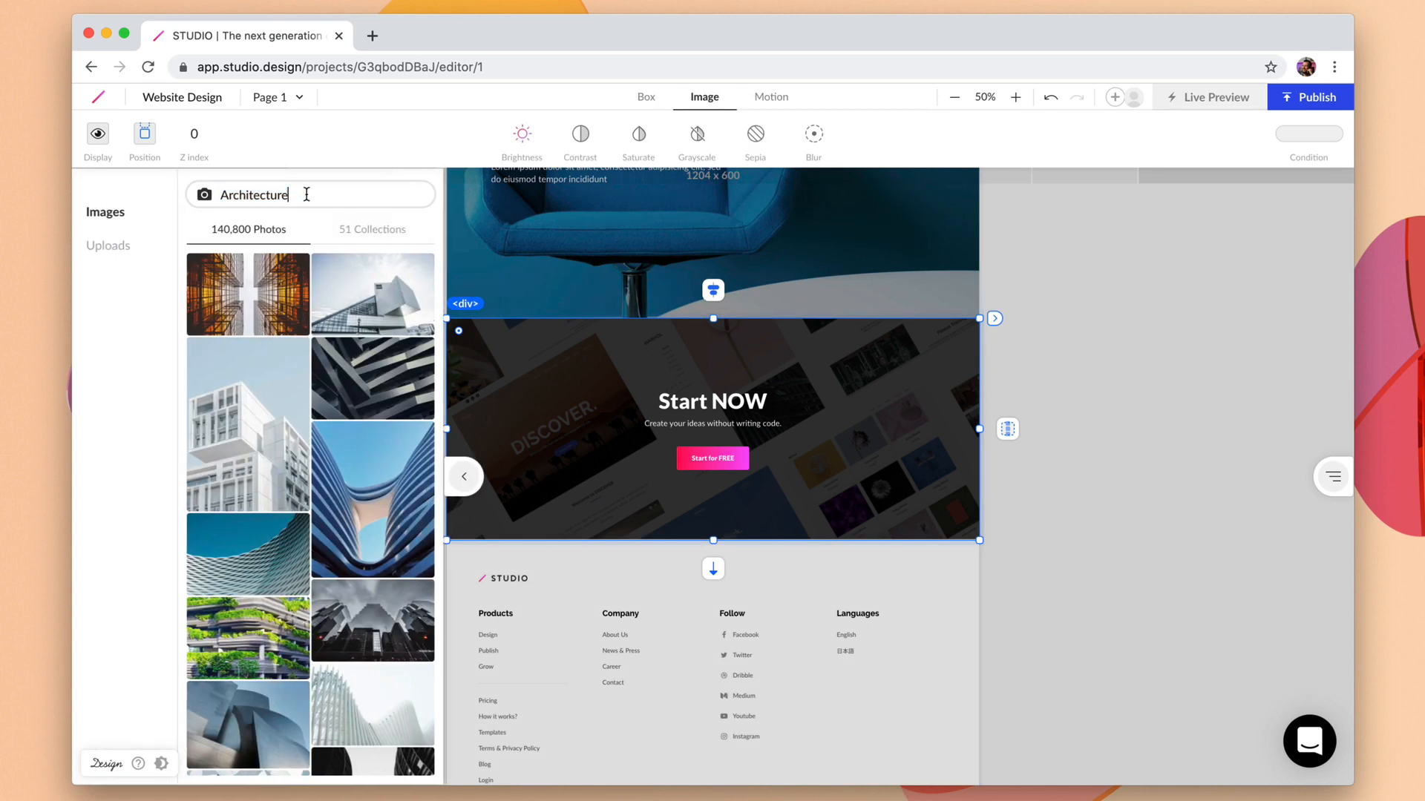
{"action": "double_click", "coordinate": [305, 195]}
{"action": "type", "text": "ipad"}
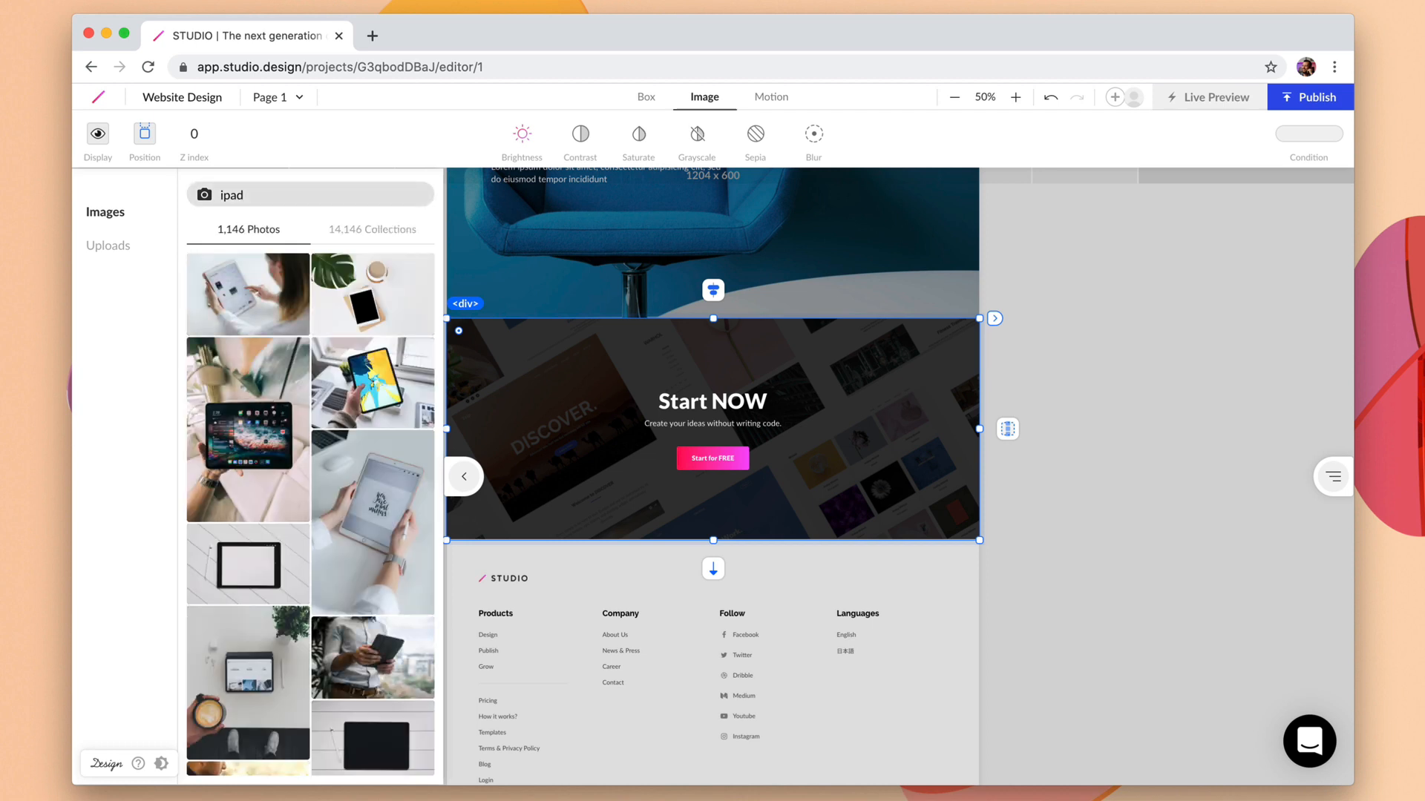
{"action": "left_click", "coordinate": [248, 294]}
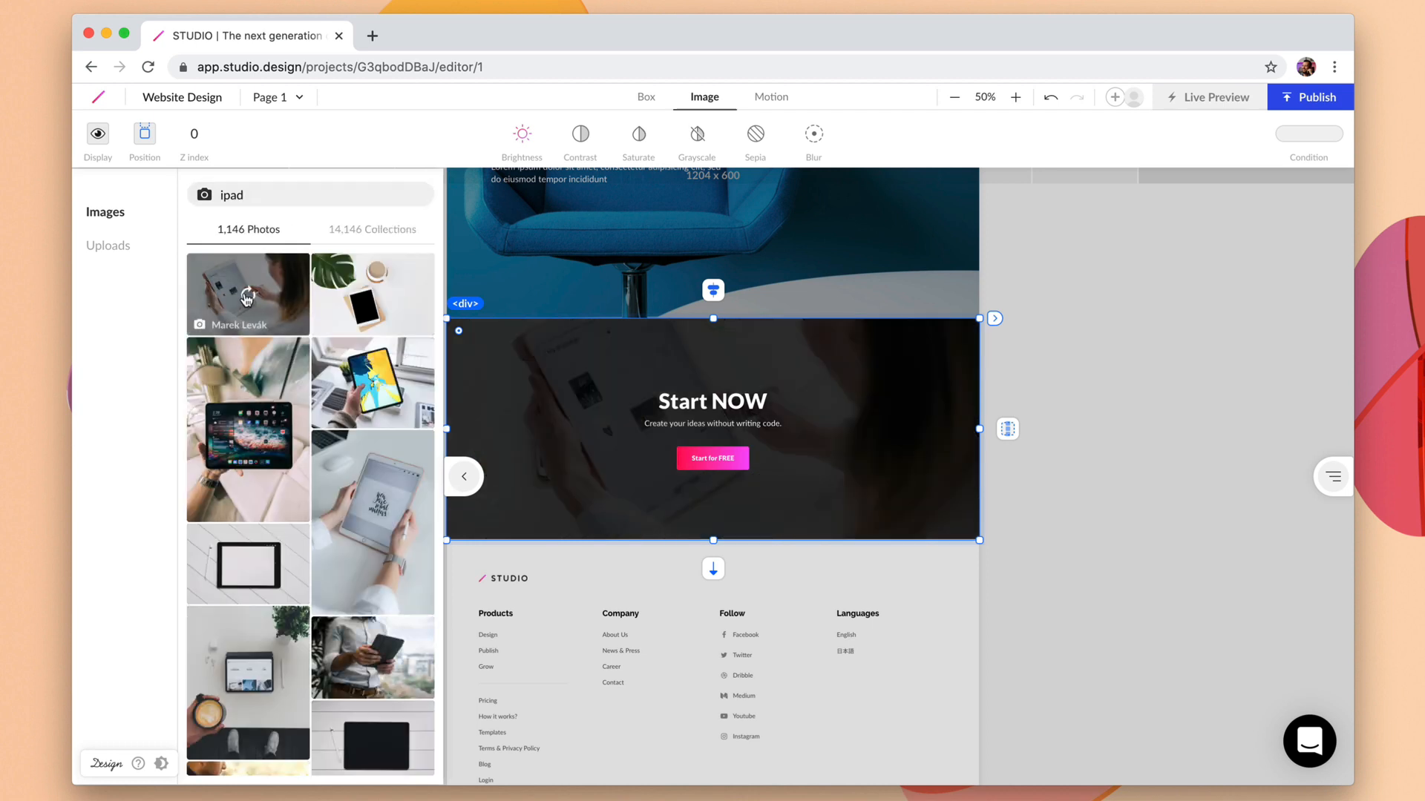
{"action": "key", "text": "Escape"}
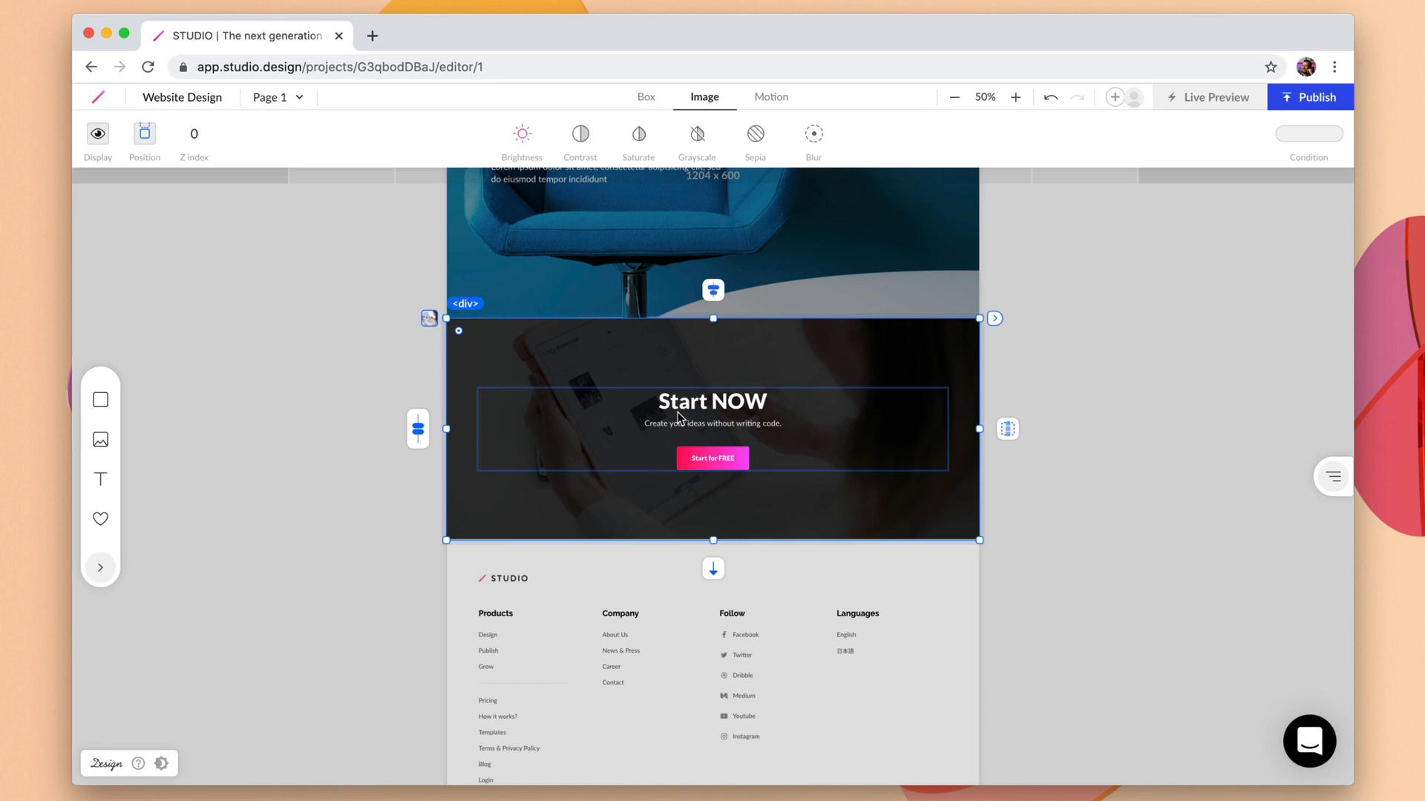
Change the section heading text to 'START NOW'.
{"action": "left_click", "coordinate": [680, 414]}
{"action": "double_click", "coordinate": [680, 403]}
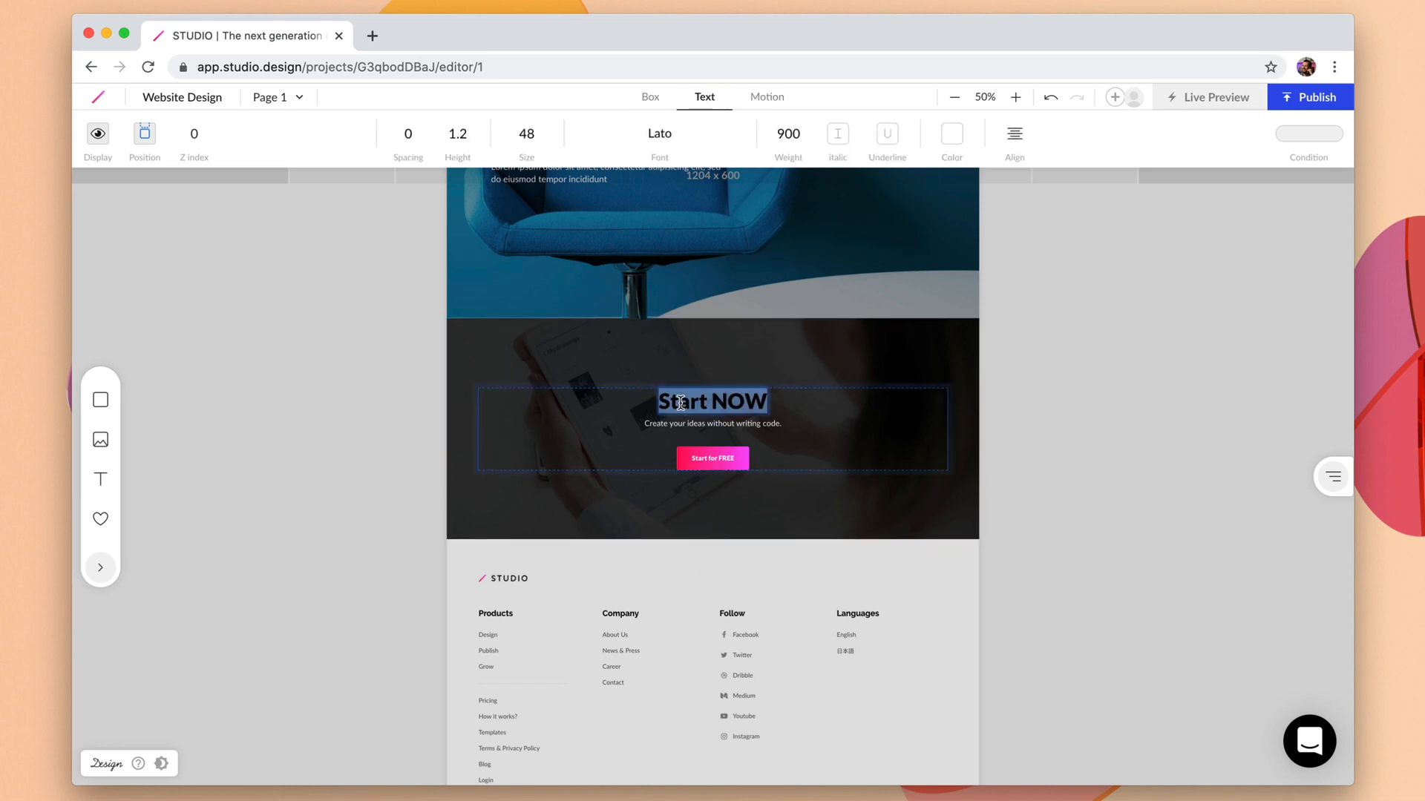
{"action": "type", "text": "START NOW"}
{"action": "key", "text": "Escape"}
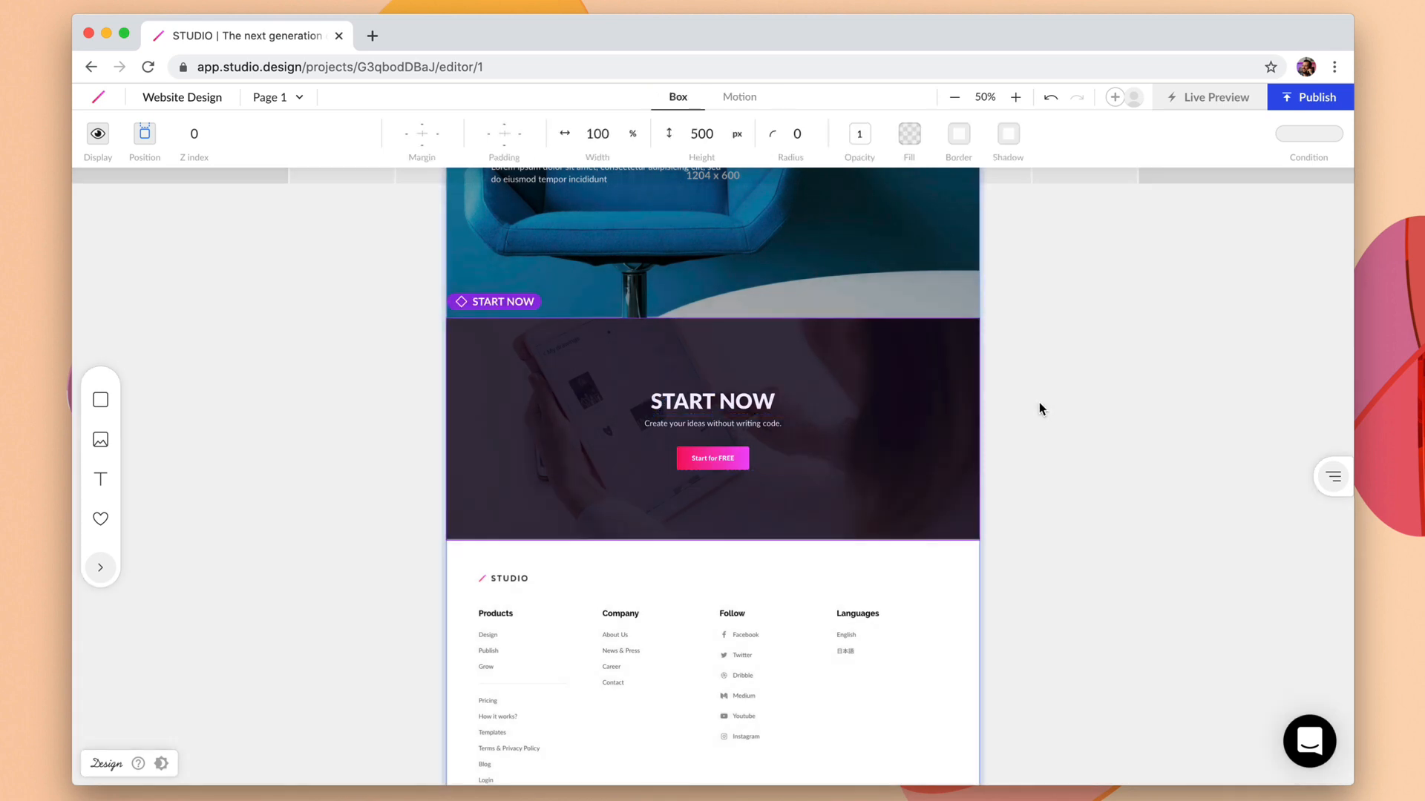
{"action": "left_click", "coordinate": [271, 98]}
{"action": "left_click", "coordinate": [285, 127]}
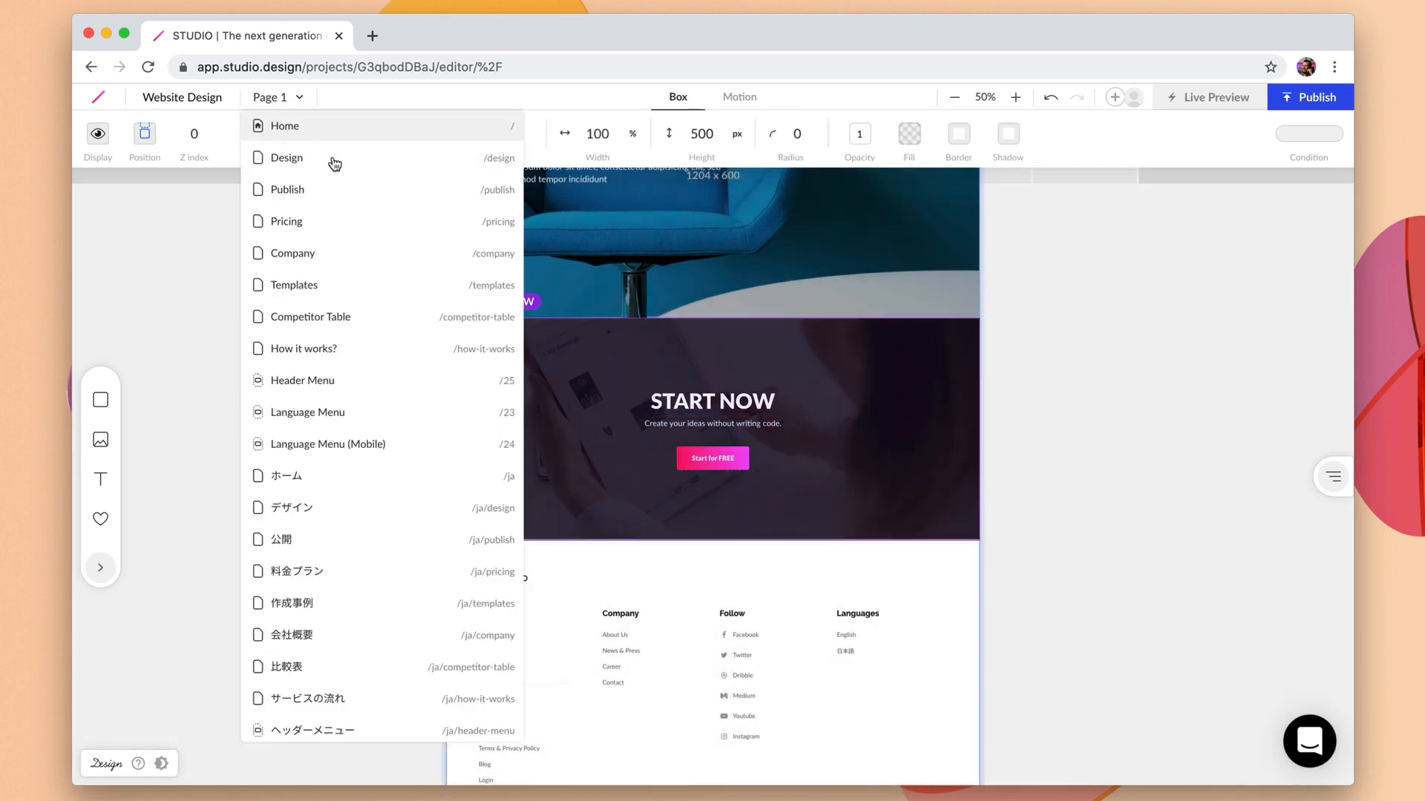
{"action": "scroll", "coordinate": [762, 433], "scroll_direction": "down", "scroll_amount": 5}
{"action": "scroll", "coordinate": [763, 433], "scroll_direction": "down", "scroll_amount": 5}
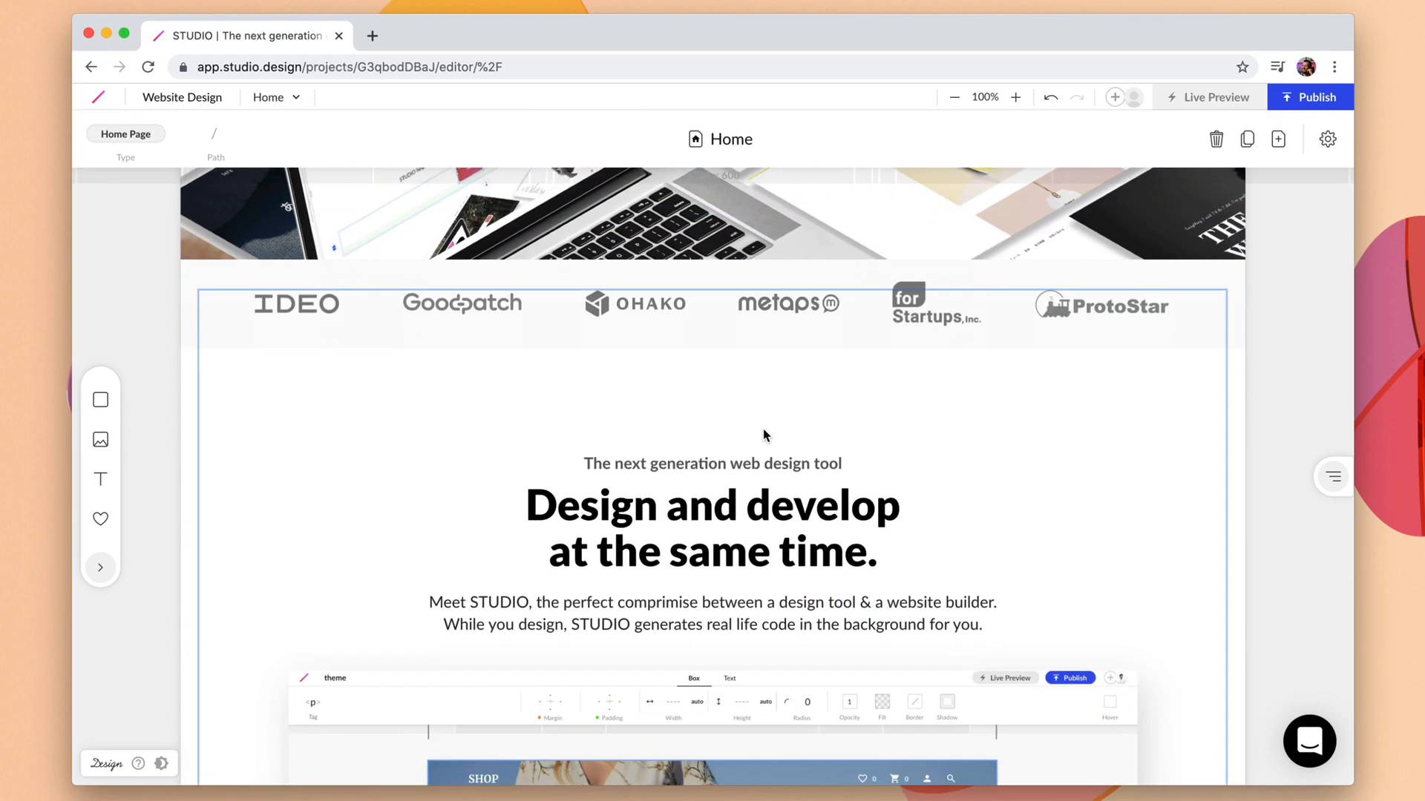
{"action": "scroll", "coordinate": [763, 432], "scroll_direction": "down", "scroll_amount": 5}
{"action": "scroll", "coordinate": [762, 428], "scroll_direction": "down", "scroll_amount": 8}
{"action": "scroll", "coordinate": [763, 427], "scroll_direction": "down", "scroll_amount": 8}
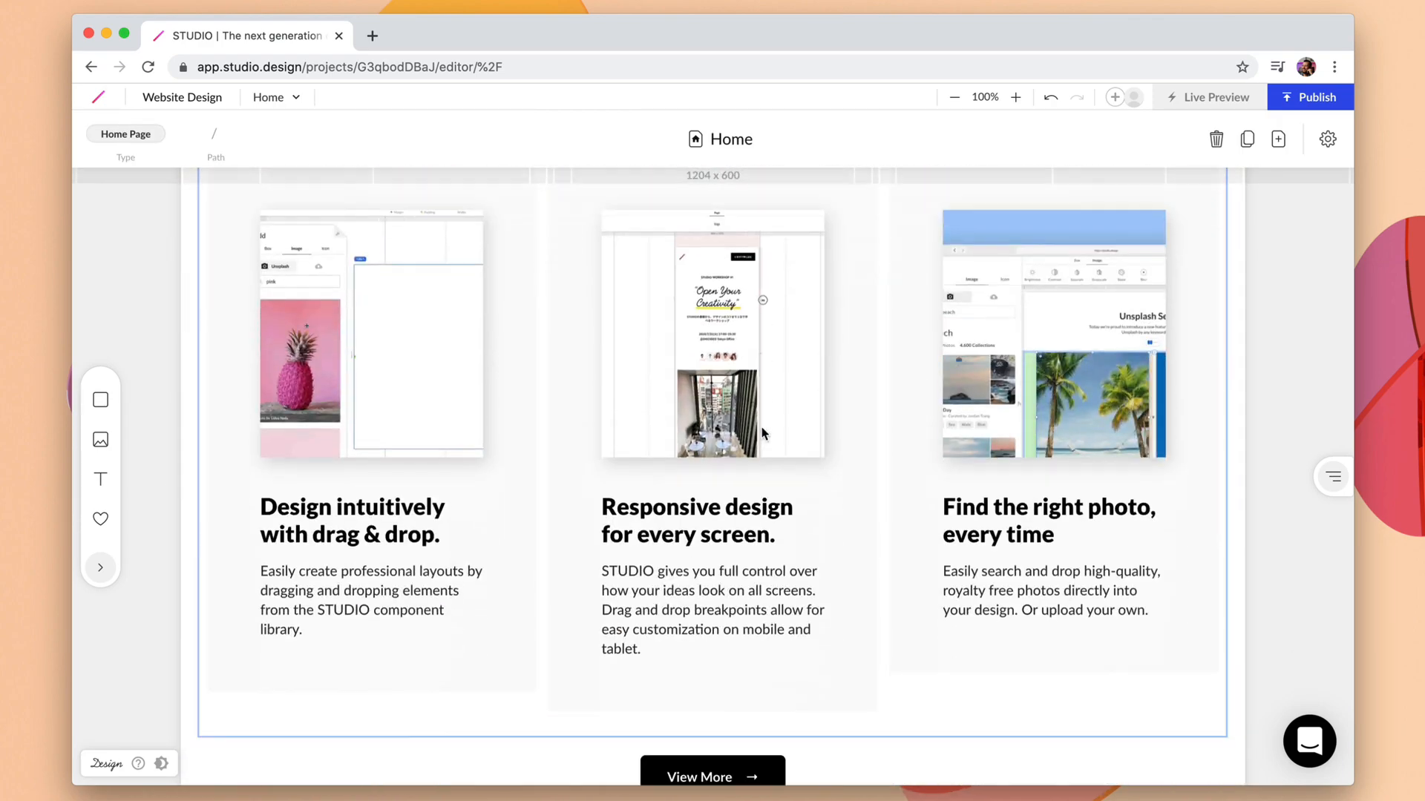
{"action": "scroll", "coordinate": [762, 428], "scroll_direction": "down", "scroll_amount": 8}
{"action": "scroll", "coordinate": [763, 427], "scroll_direction": "down", "scroll_amount": 8}
{"action": "scroll", "coordinate": [765, 435], "scroll_direction": "down", "scroll_amount": 1}
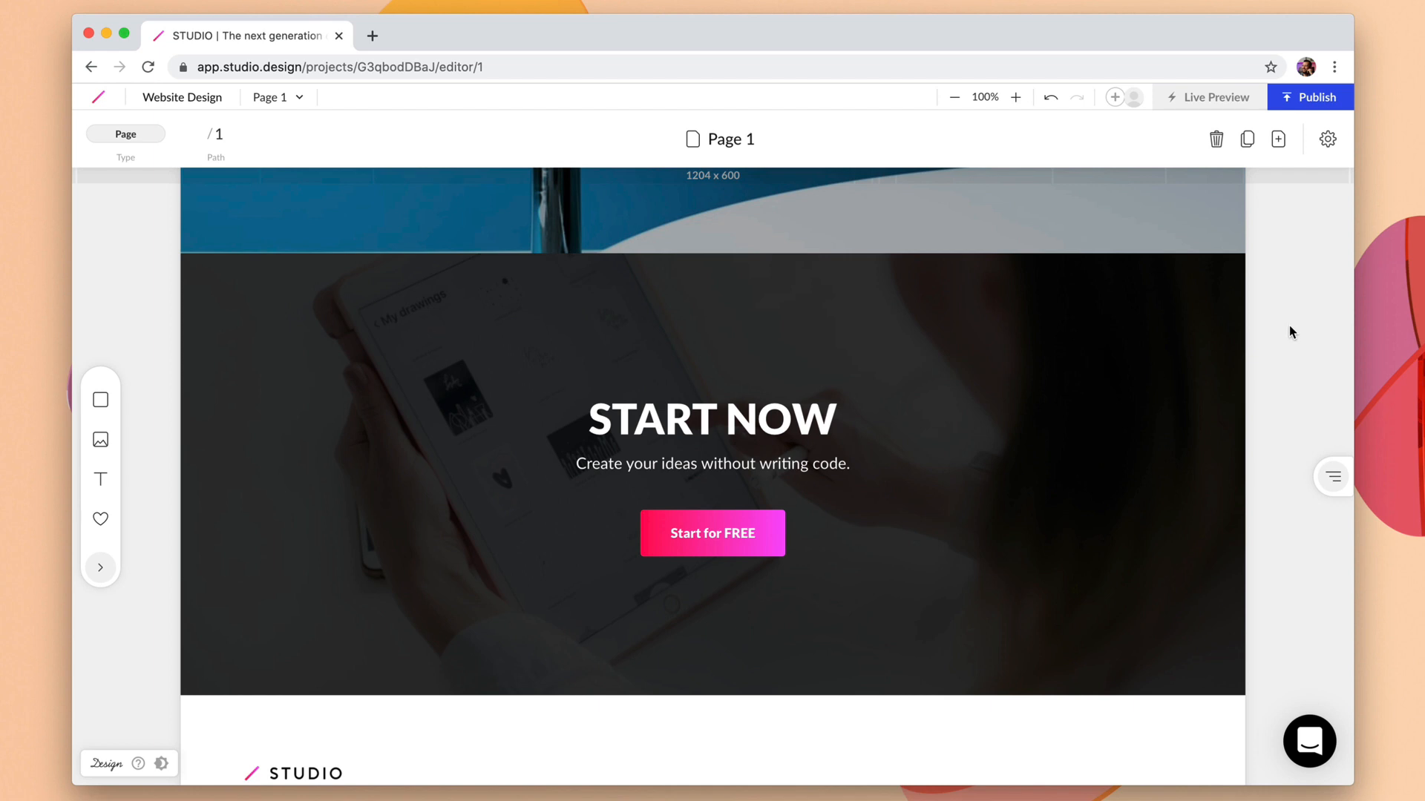
Detach the START NOW section from its symbol via Shift+Cmd+J and check the Symbols library.
{"action": "left_click", "coordinate": [1137, 371]}
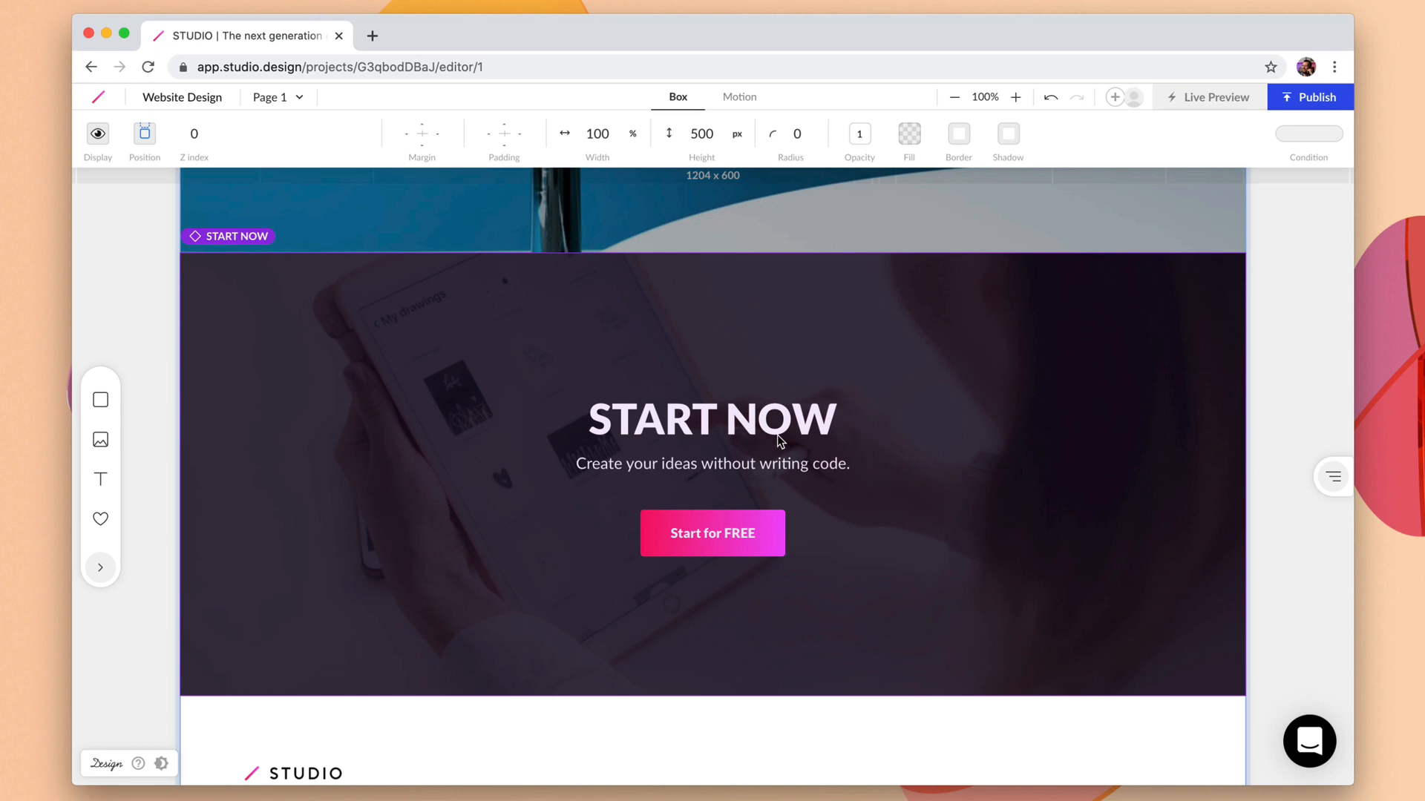
{"action": "key", "text": "shift+super+j"}
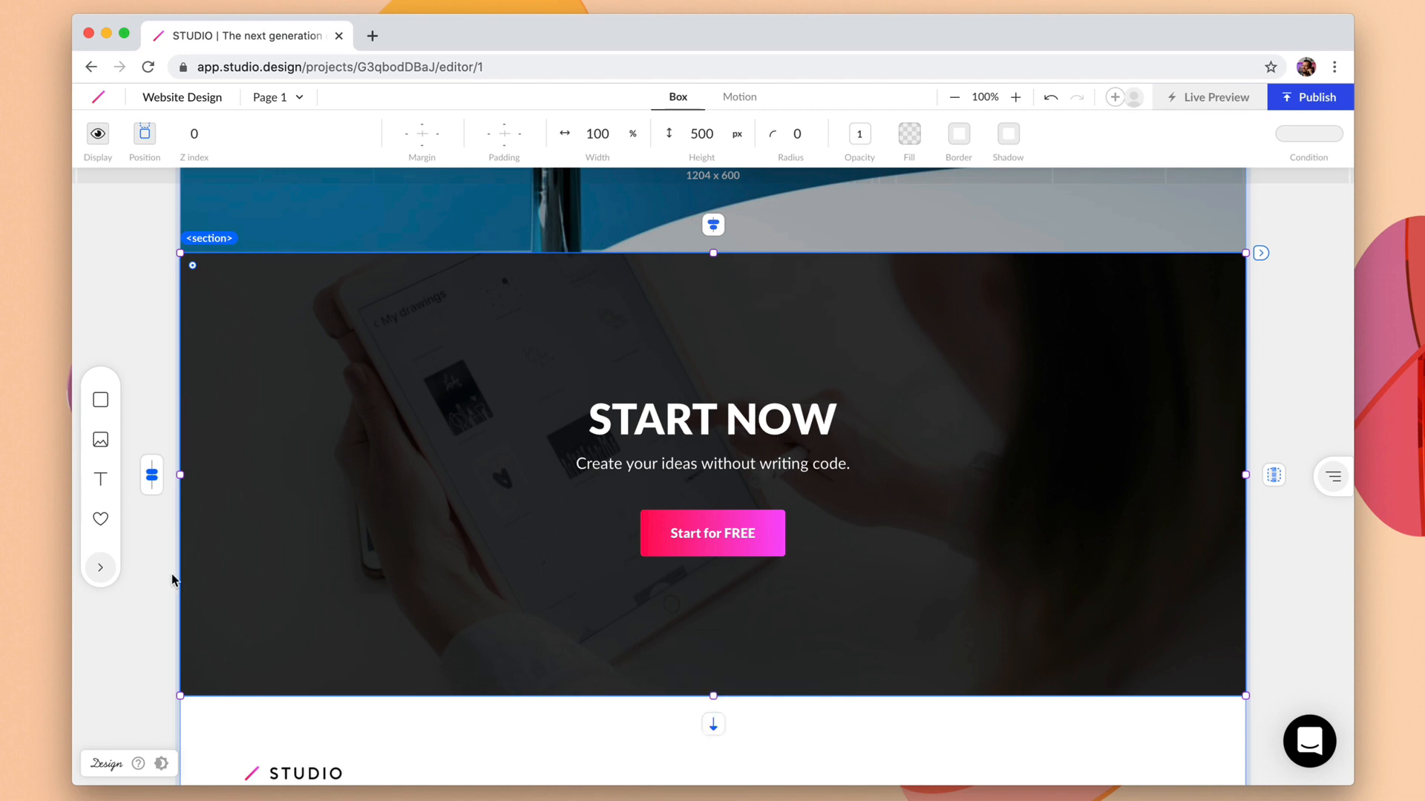
{"action": "left_click", "coordinate": [101, 569]}
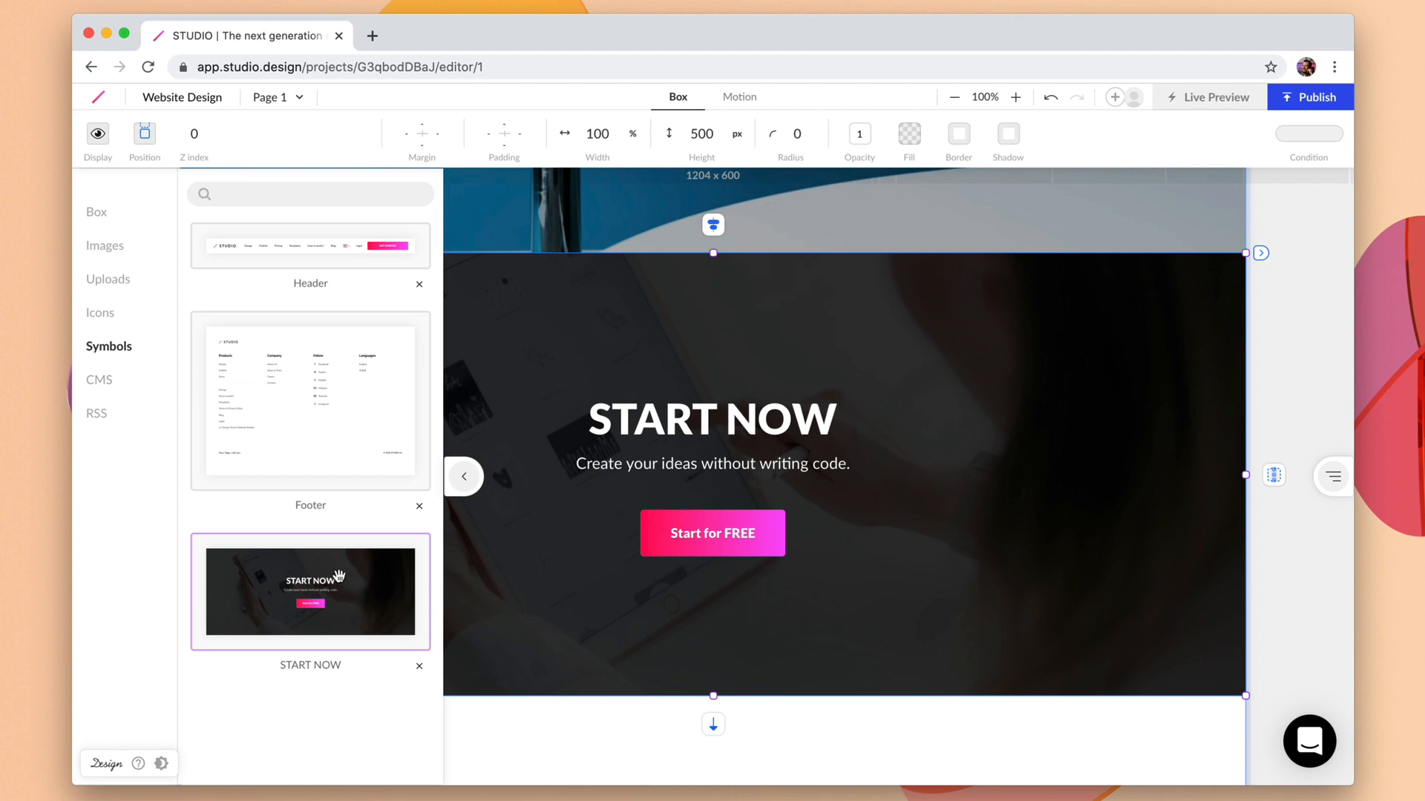
Set the section's background iPad photo Brightness to 0.6 and compare it against the darker saved symbol.
{"action": "left_click", "coordinate": [752, 378]}
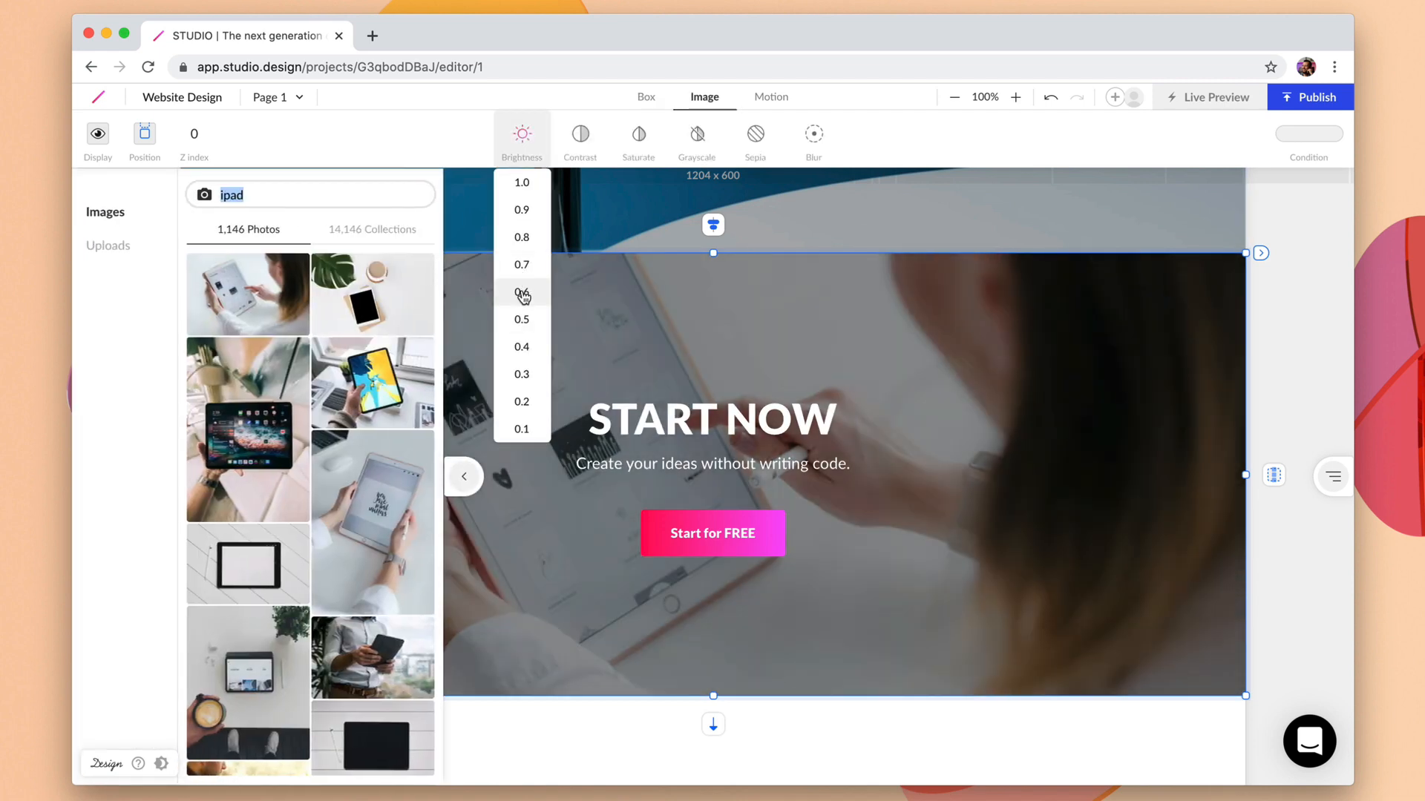
{"action": "left_click", "coordinate": [521, 292]}
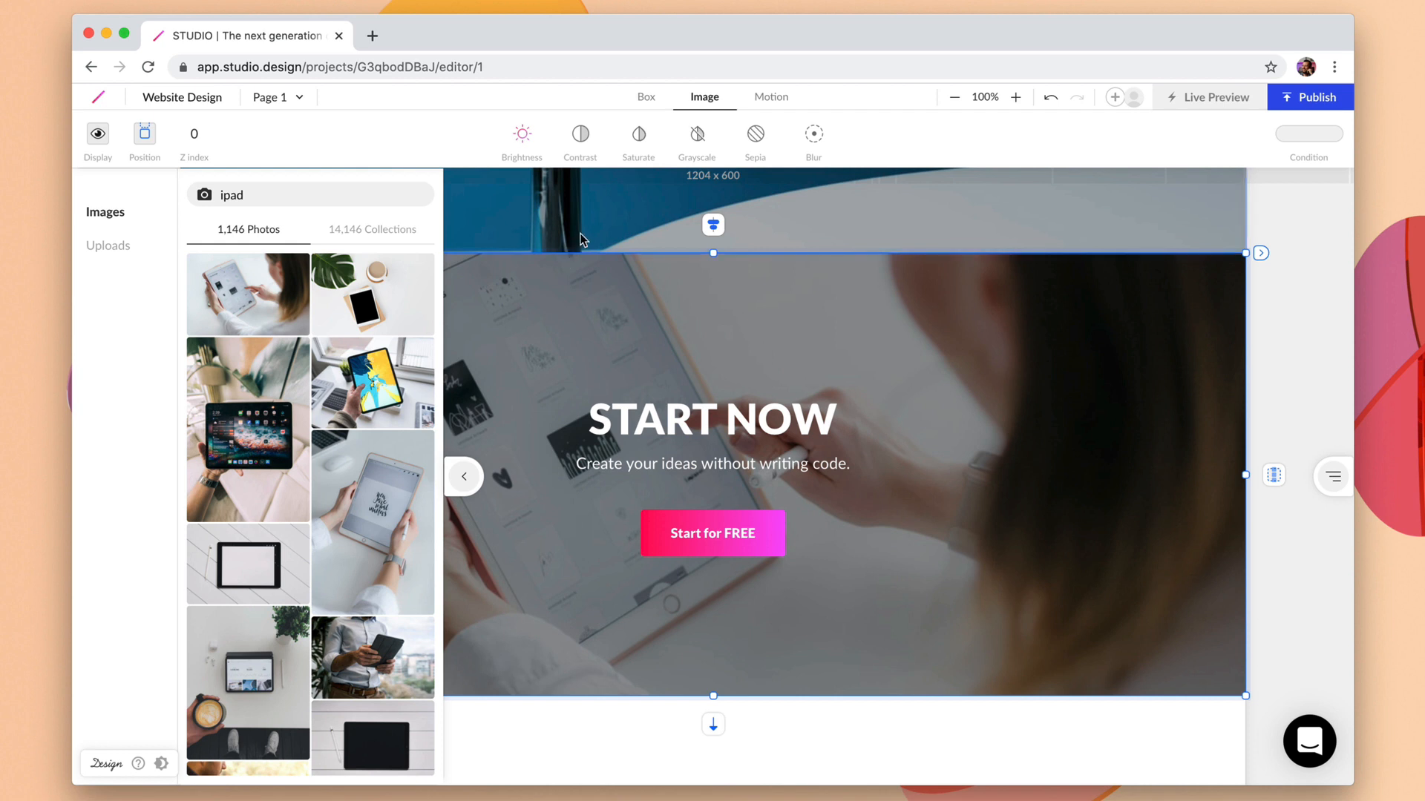
{"action": "left_click", "coordinate": [559, 264]}
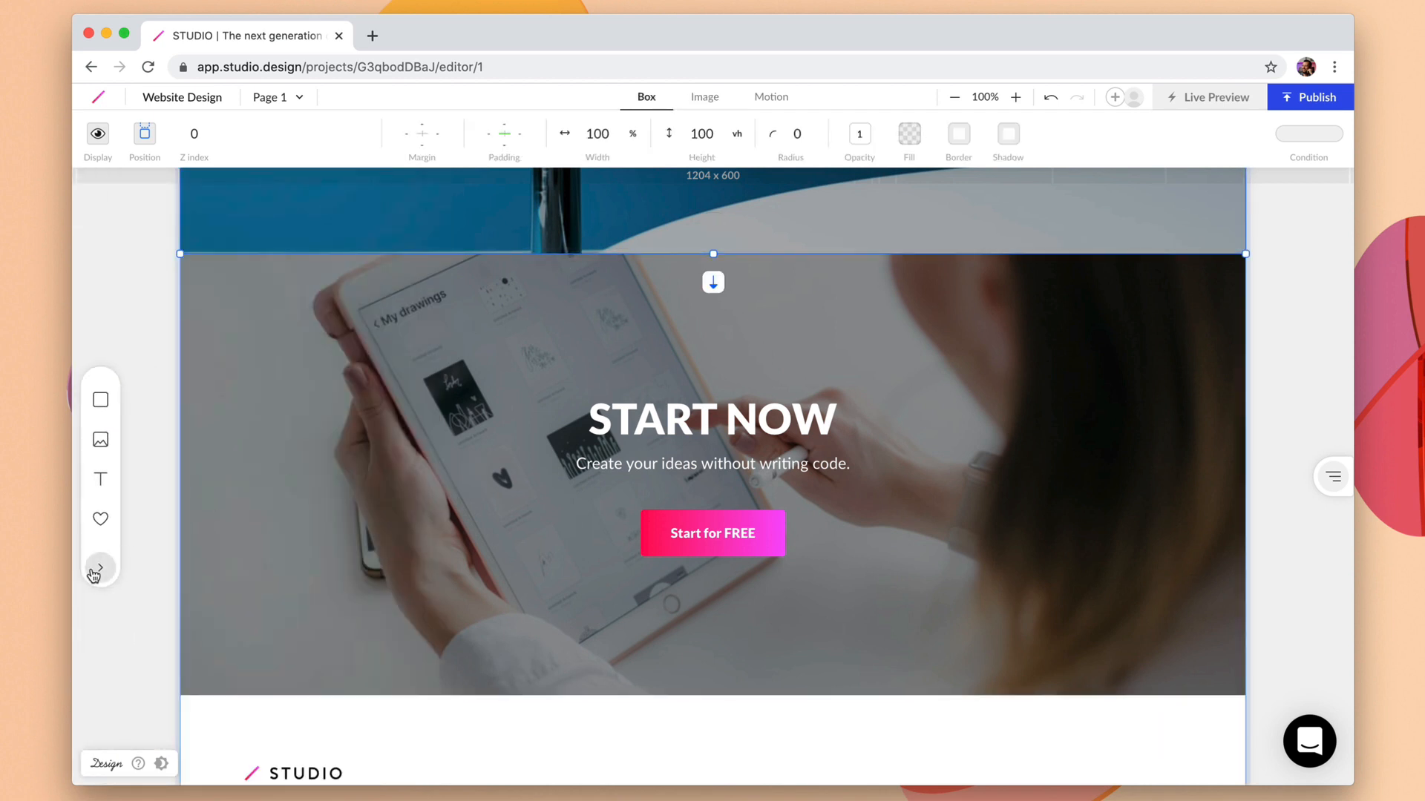
{"action": "left_click", "coordinate": [94, 575]}
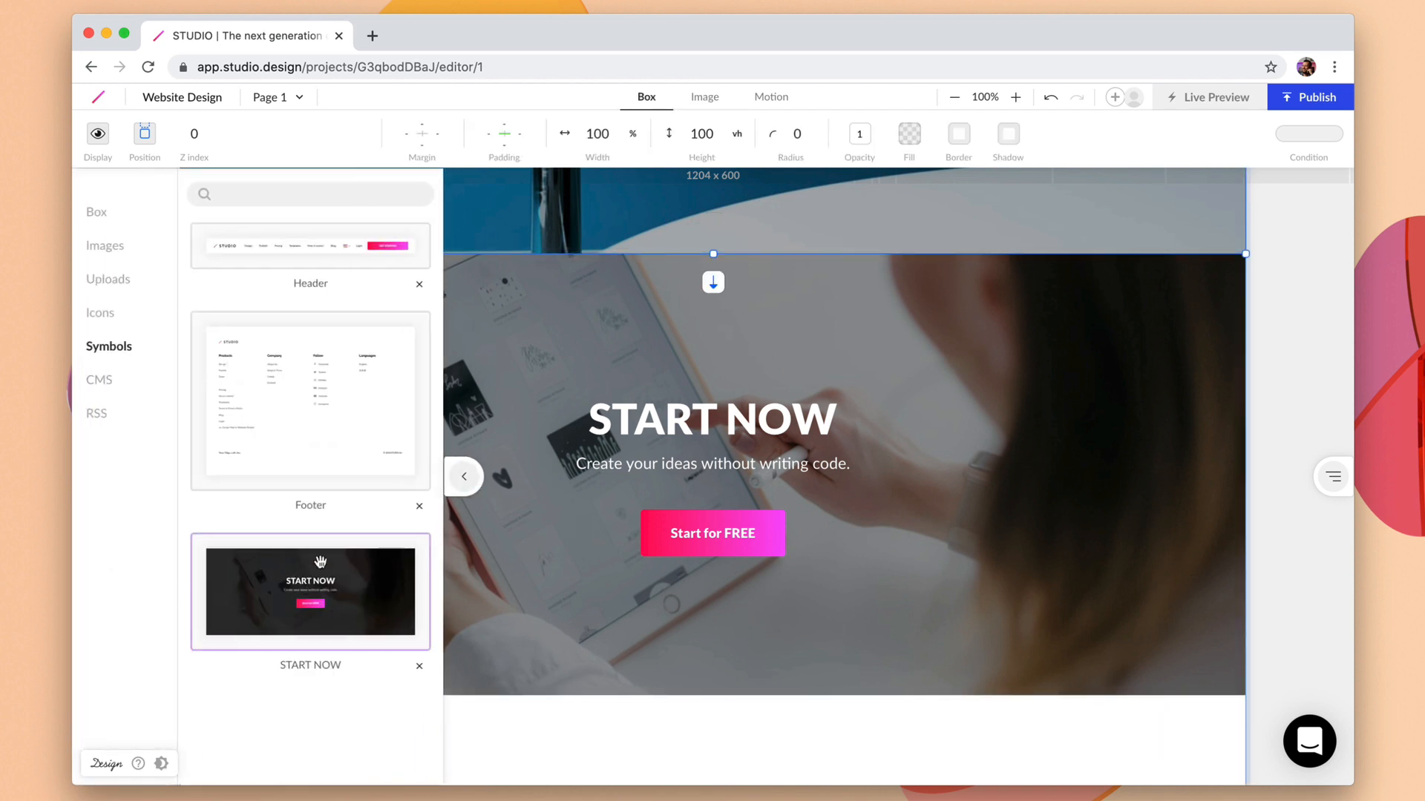
{"action": "left_click", "coordinate": [509, 567]}
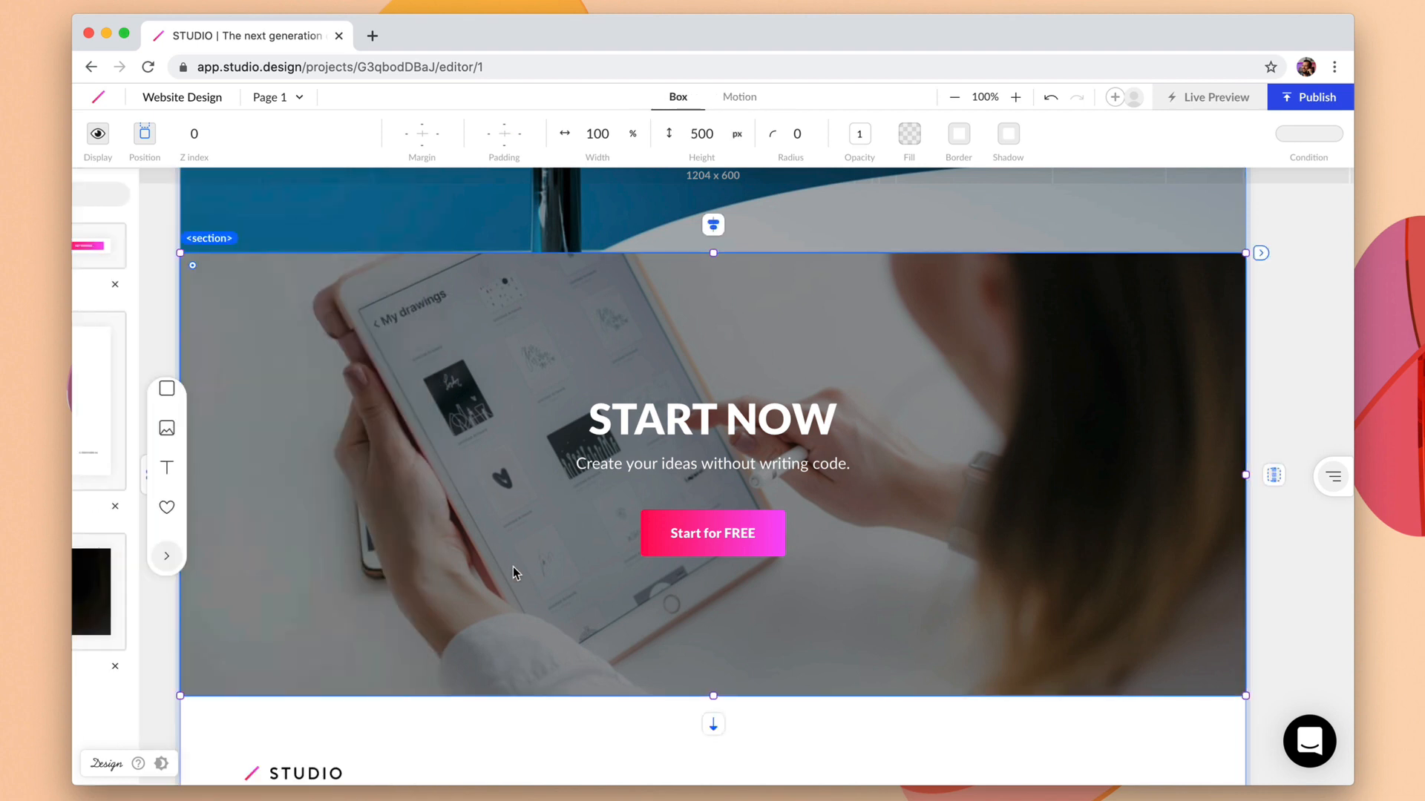